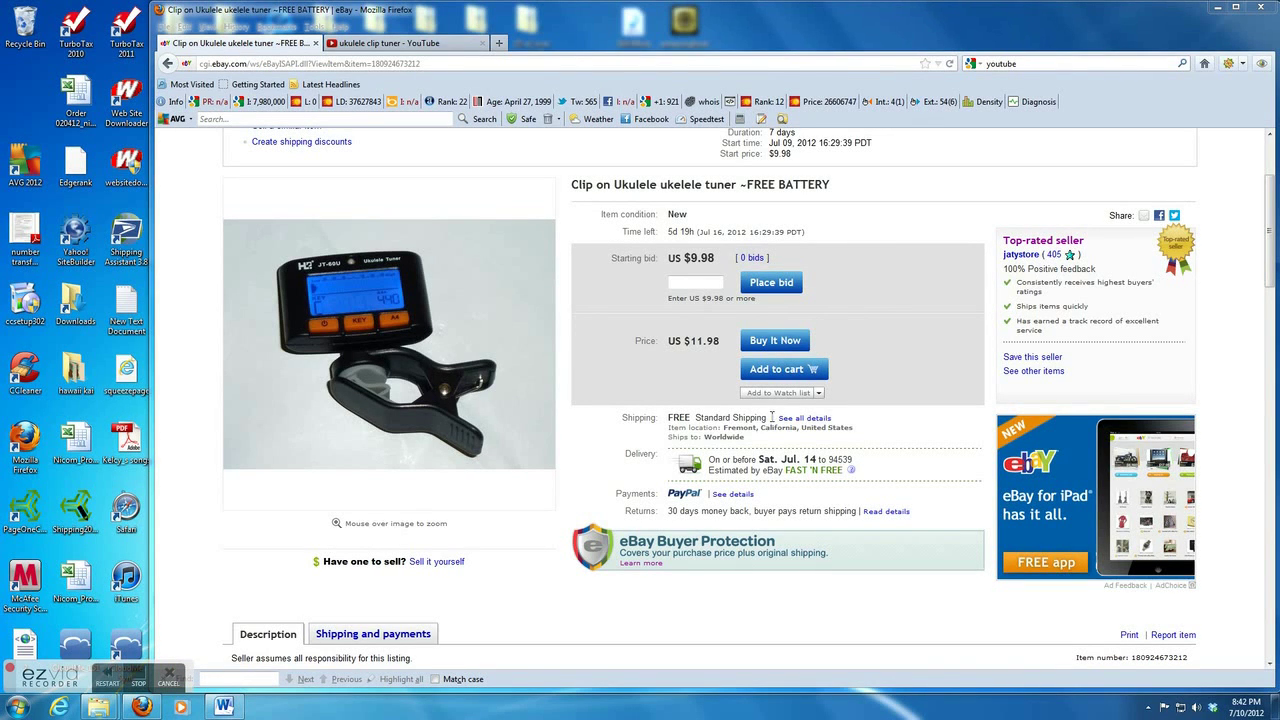
Open the ukulele tuner listing for revision and display its item description in Standard view
scroll(565, 370, up, 3)
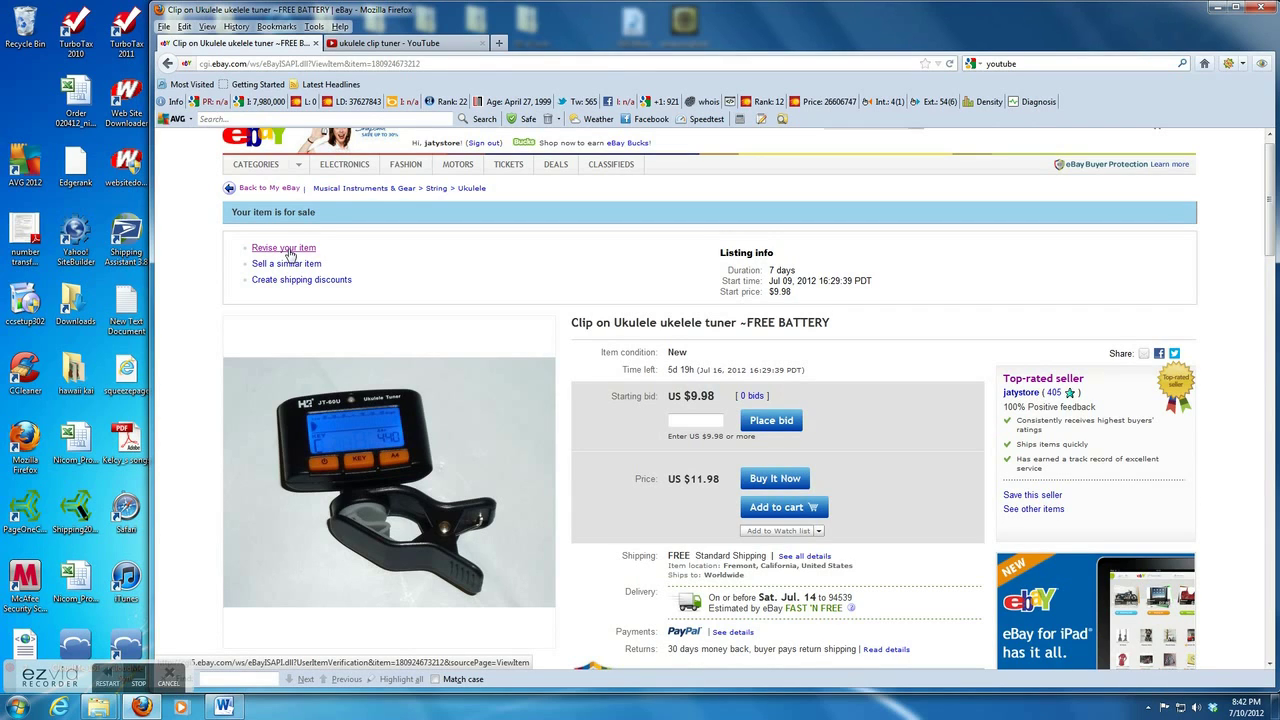
click(294, 252)
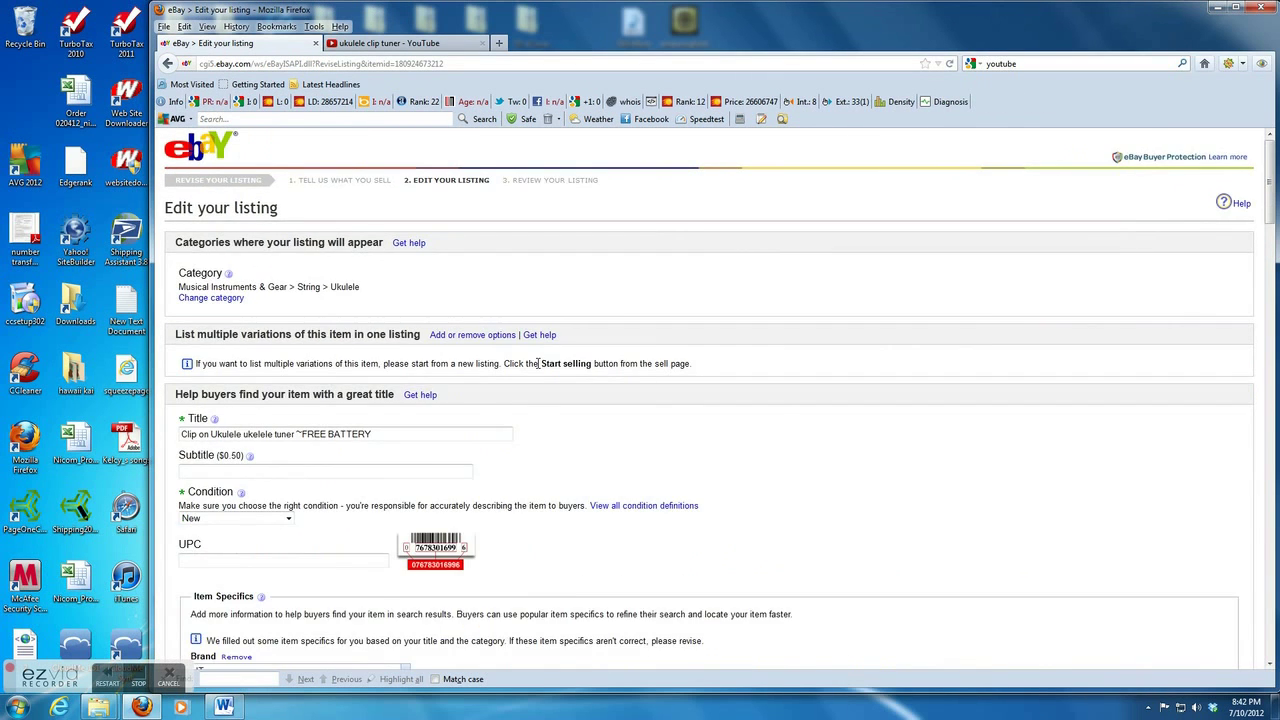
scroll(575, 488, down, 15)
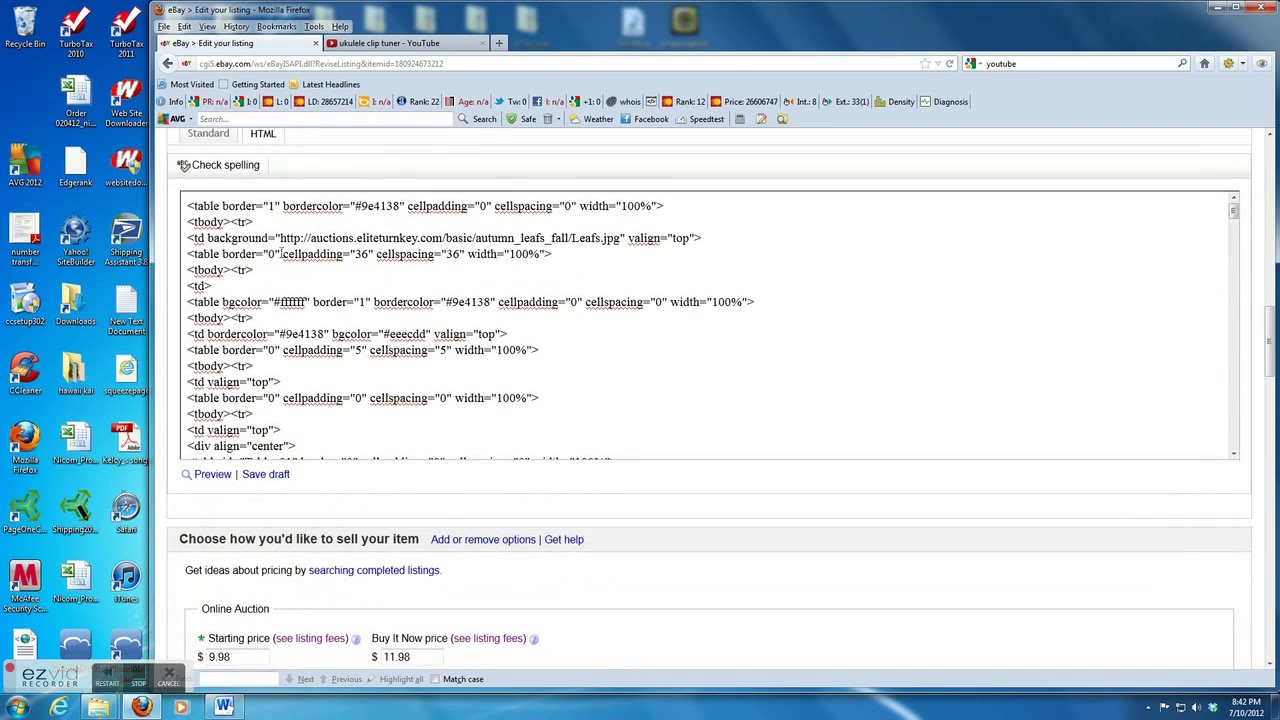
scroll(281, 253, up, 2)
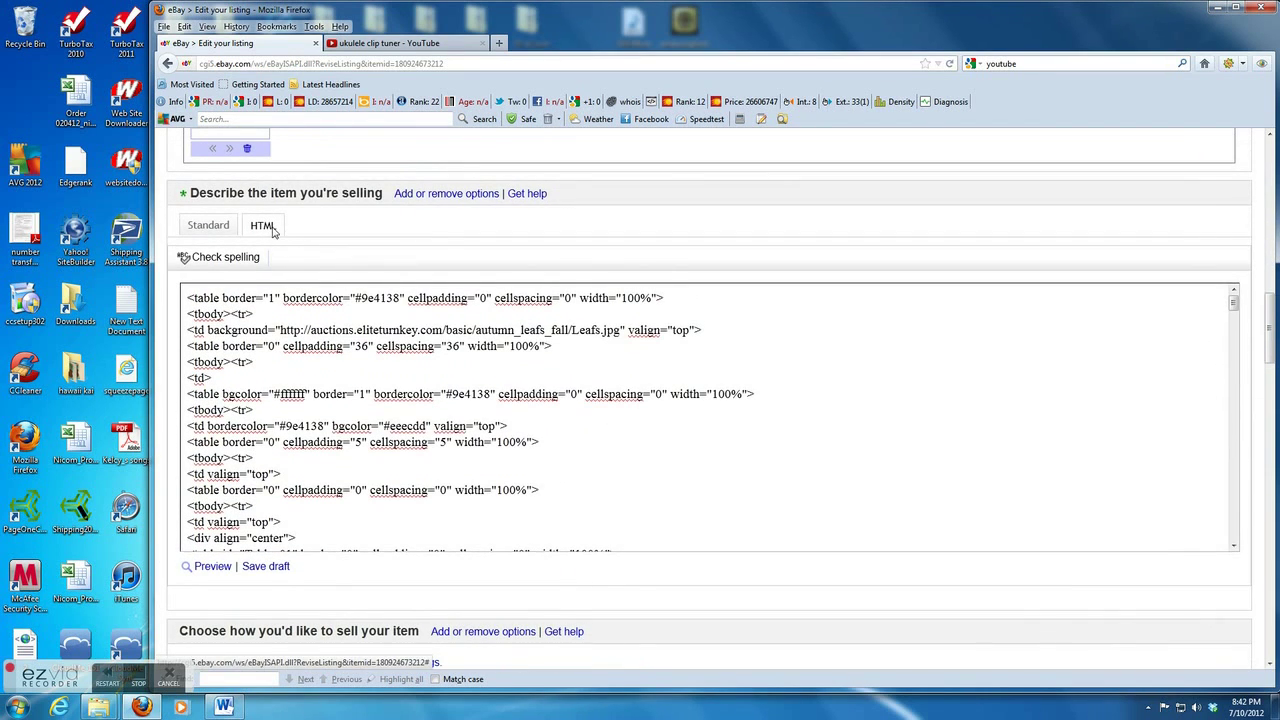
click(207, 226)
scroll(541, 369, down, 5)
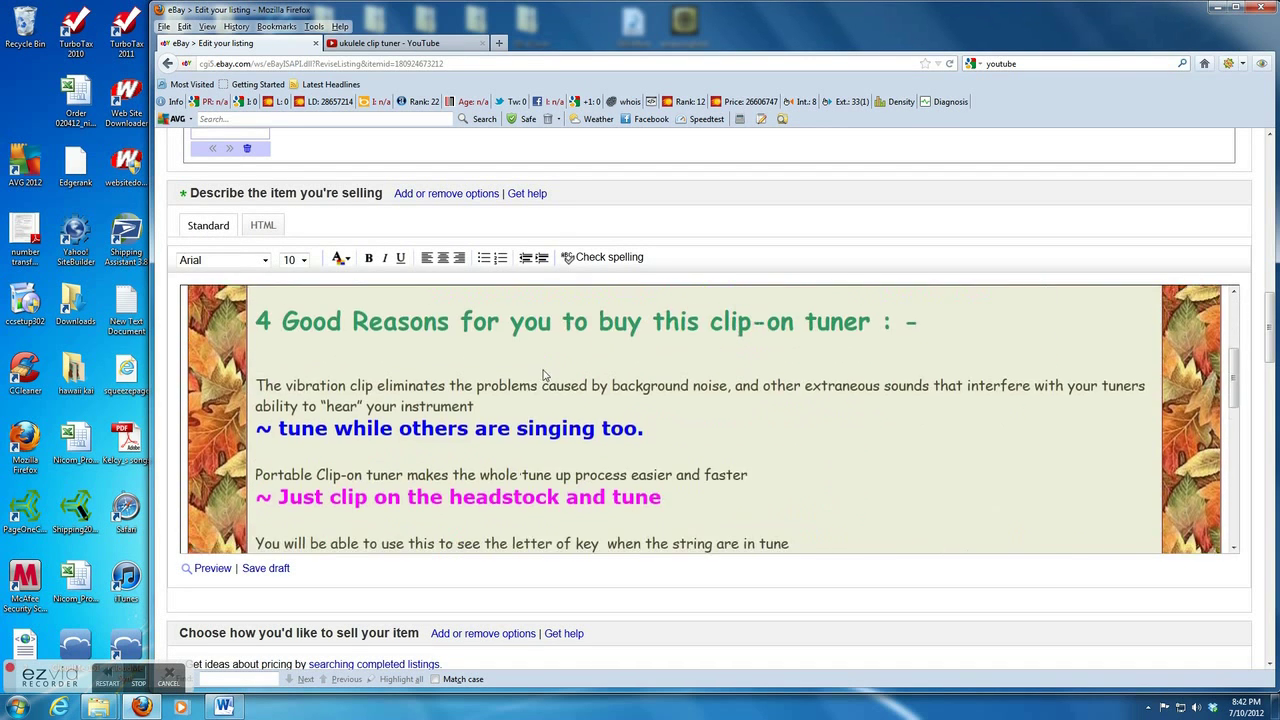
Copy "(battery included)" from the description heading and find that text in the description's HTML code
scroll(541, 369, up, 5)
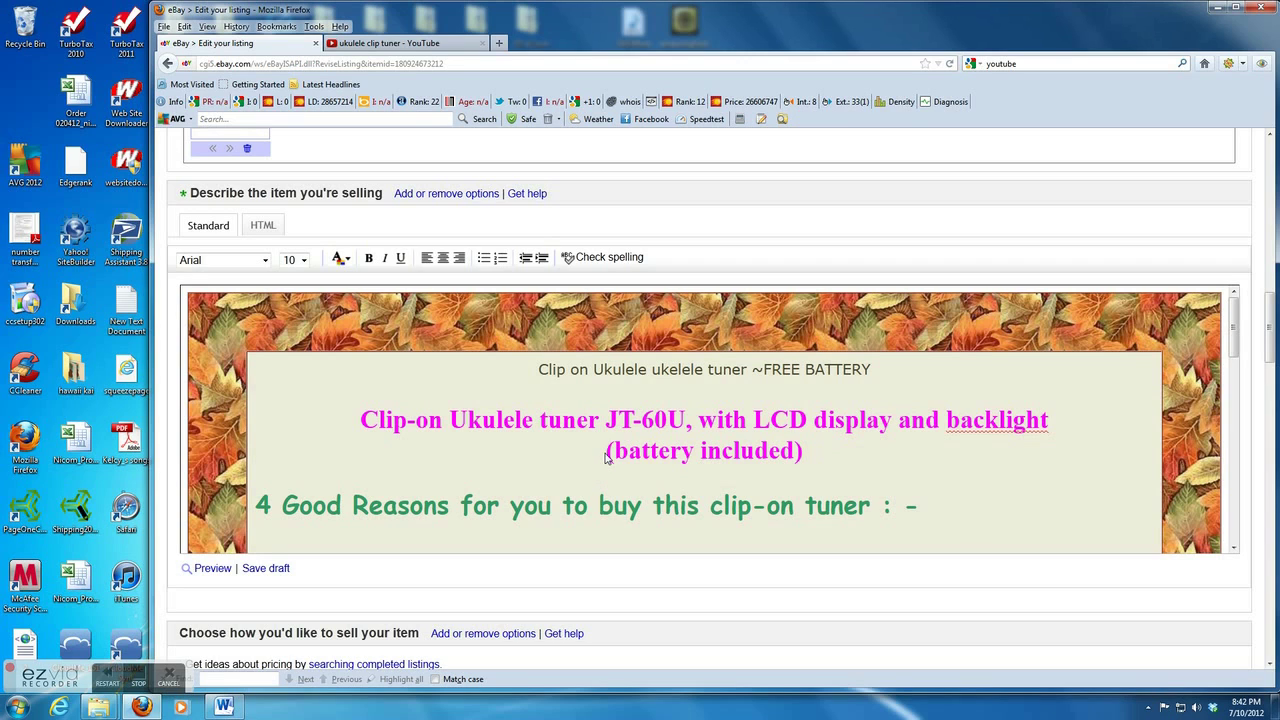
drag(606, 456, 808, 466)
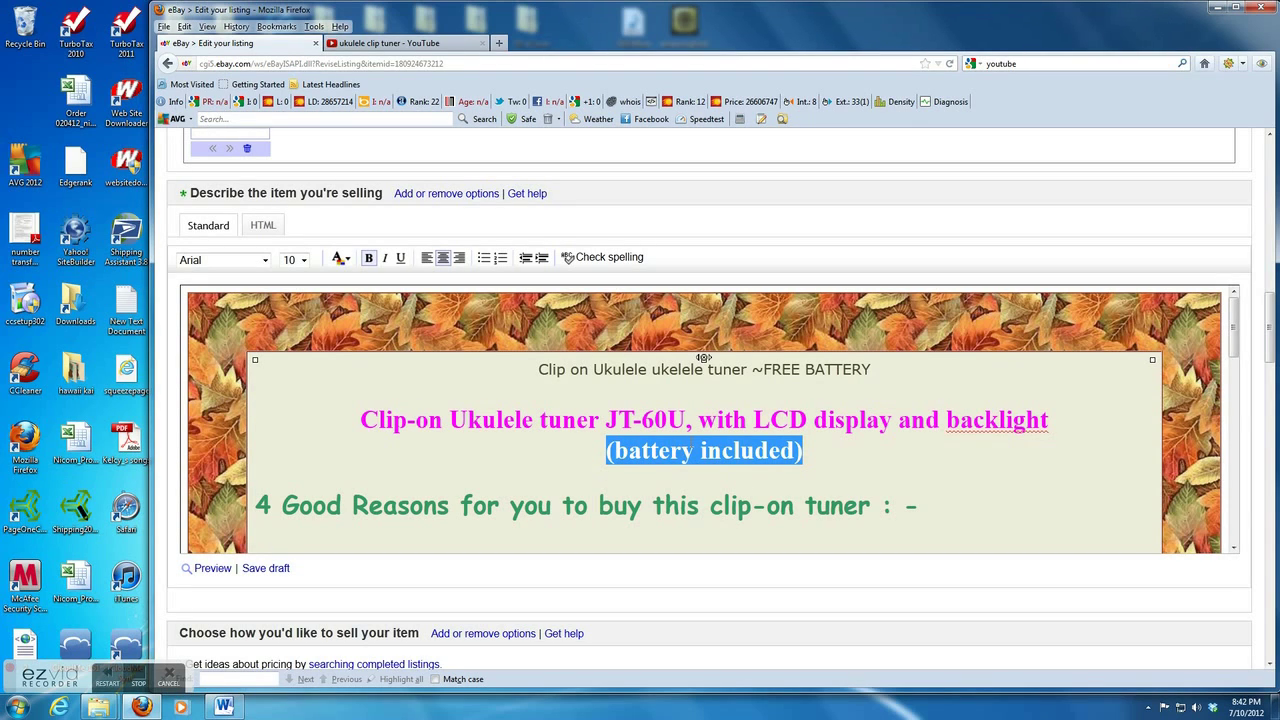
right_click(689, 443)
click(730, 487)
click(263, 225)
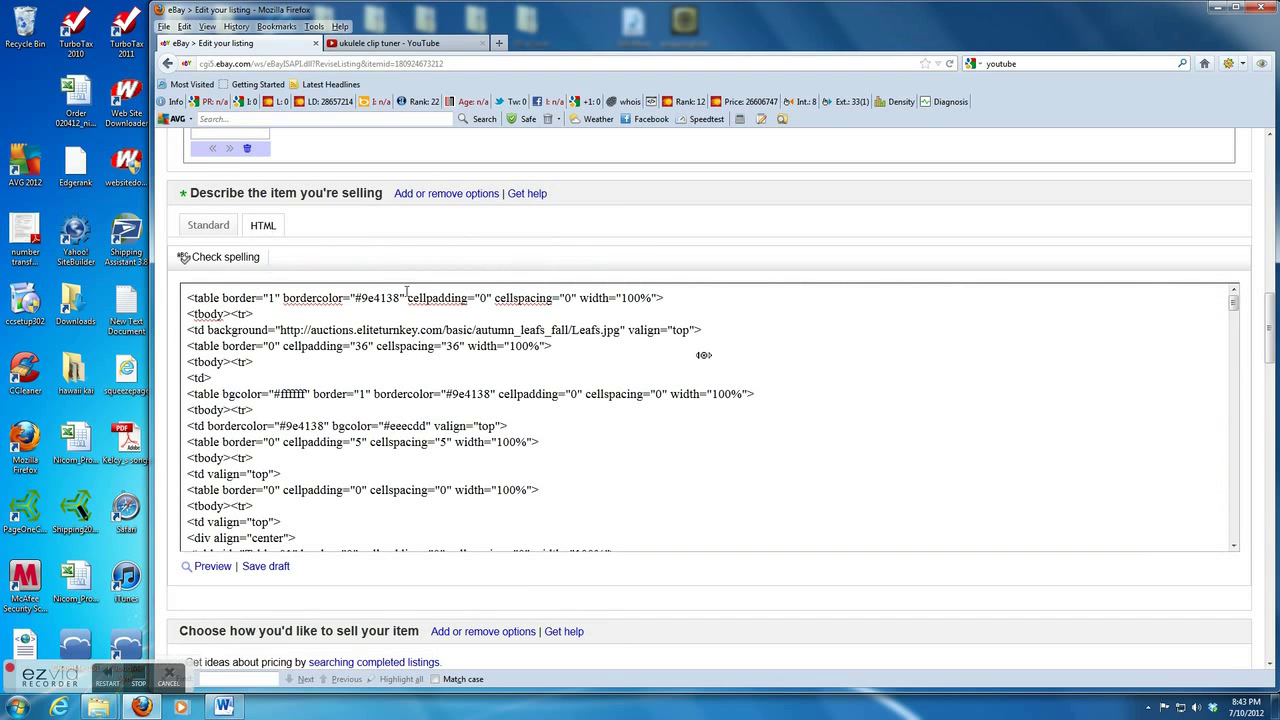
scroll(417, 410, down, 5)
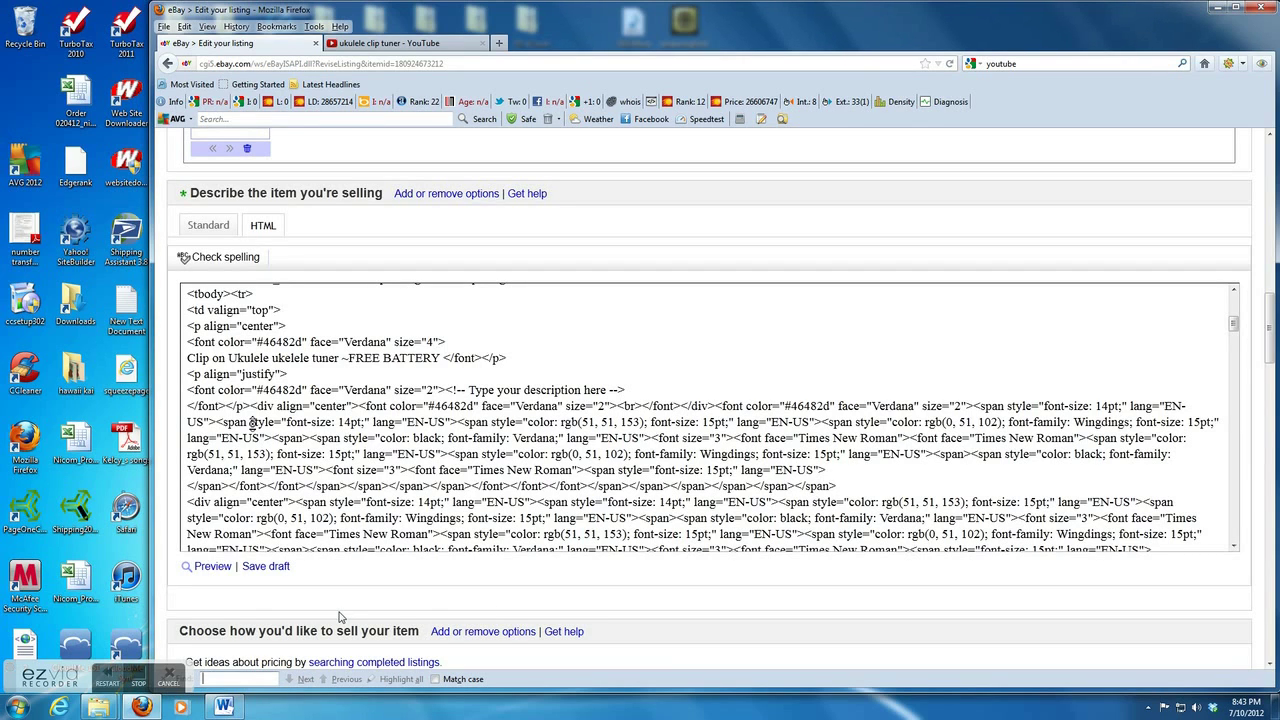
right_click(237, 677)
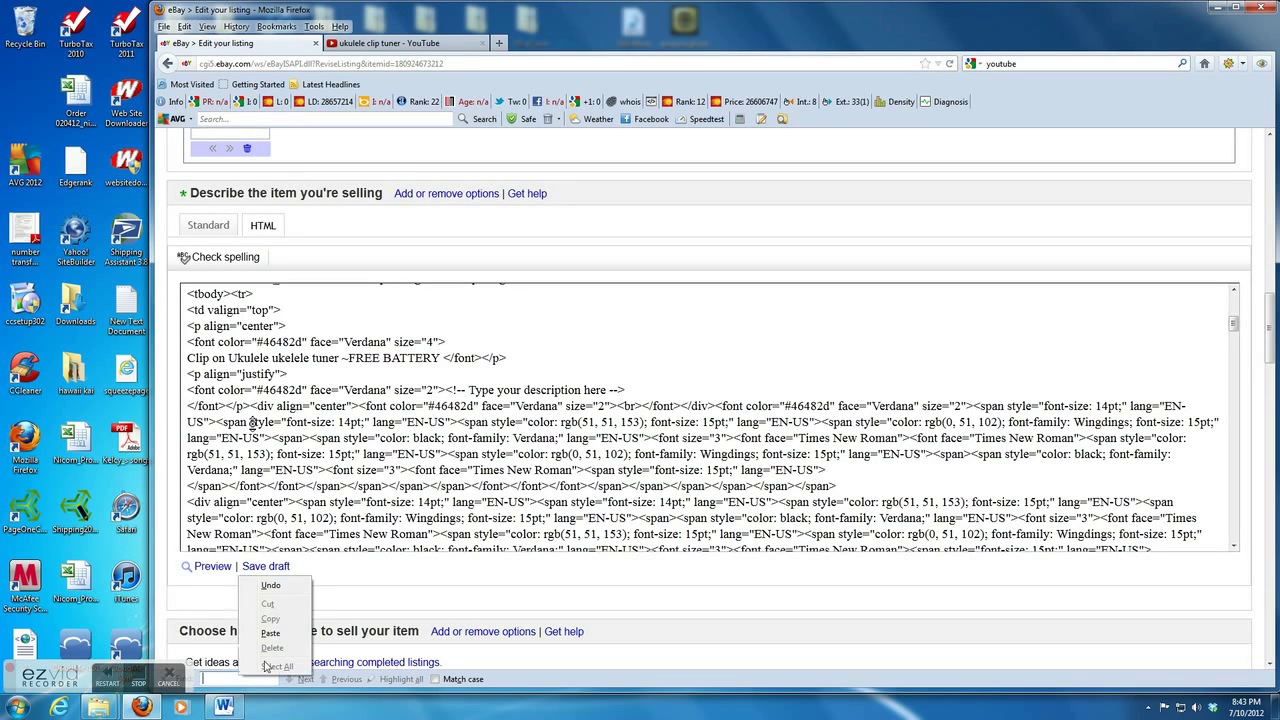
click(285, 638)
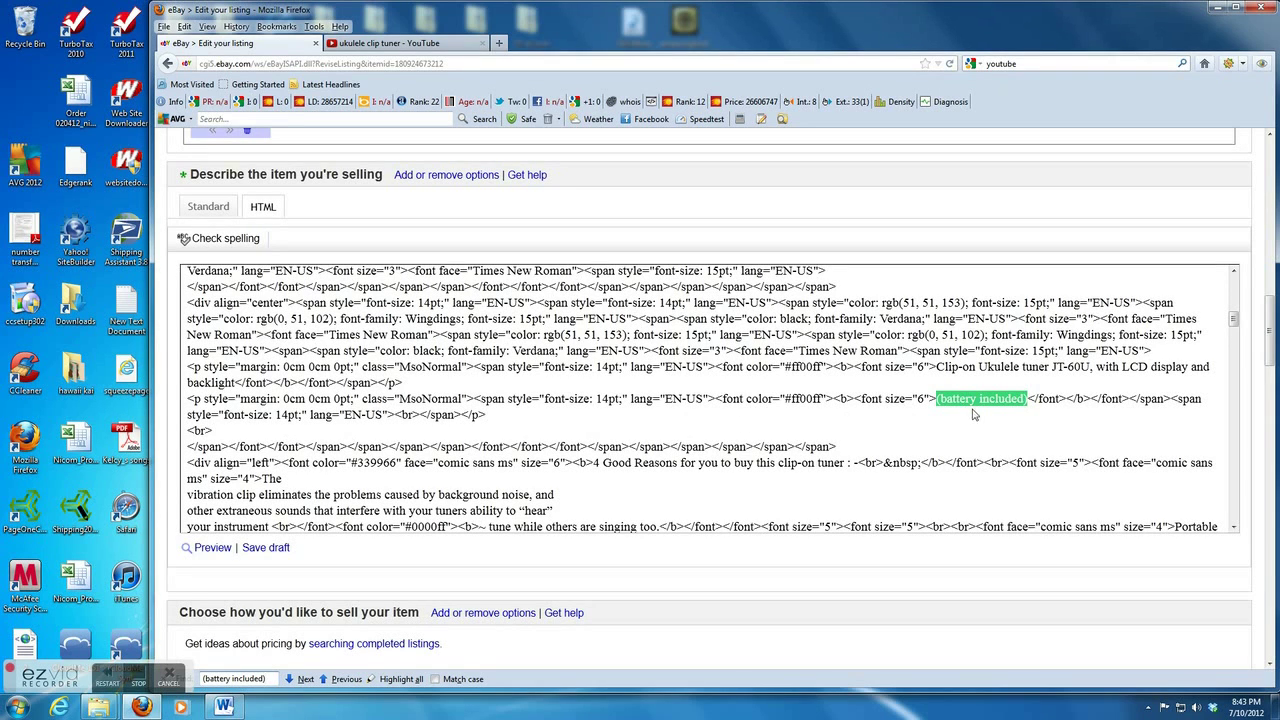
Insert two empty lines in the HTML code beneath the <br> that follows the "(battery included)" paragraph
click(189, 446)
key(Return)
key(Return)
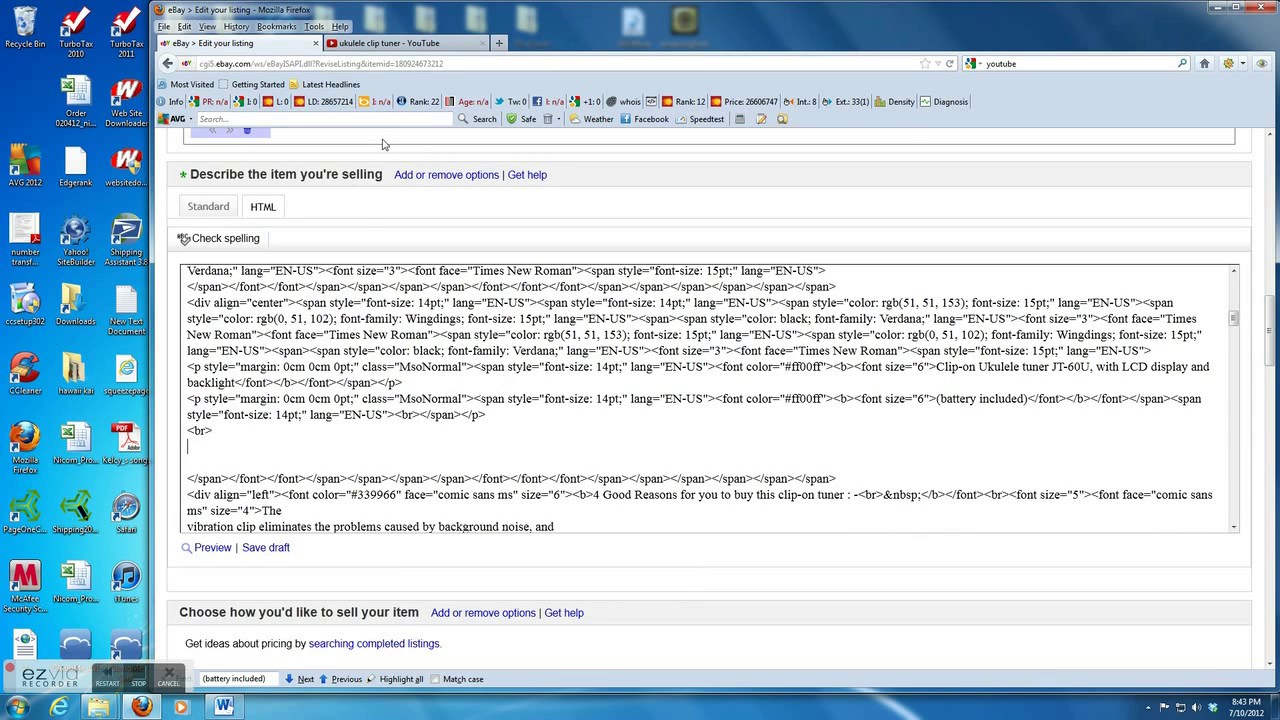
Switch to the "ukulele clip tuner" video on YouTube and show its embed code in the sharing options
click(416, 46)
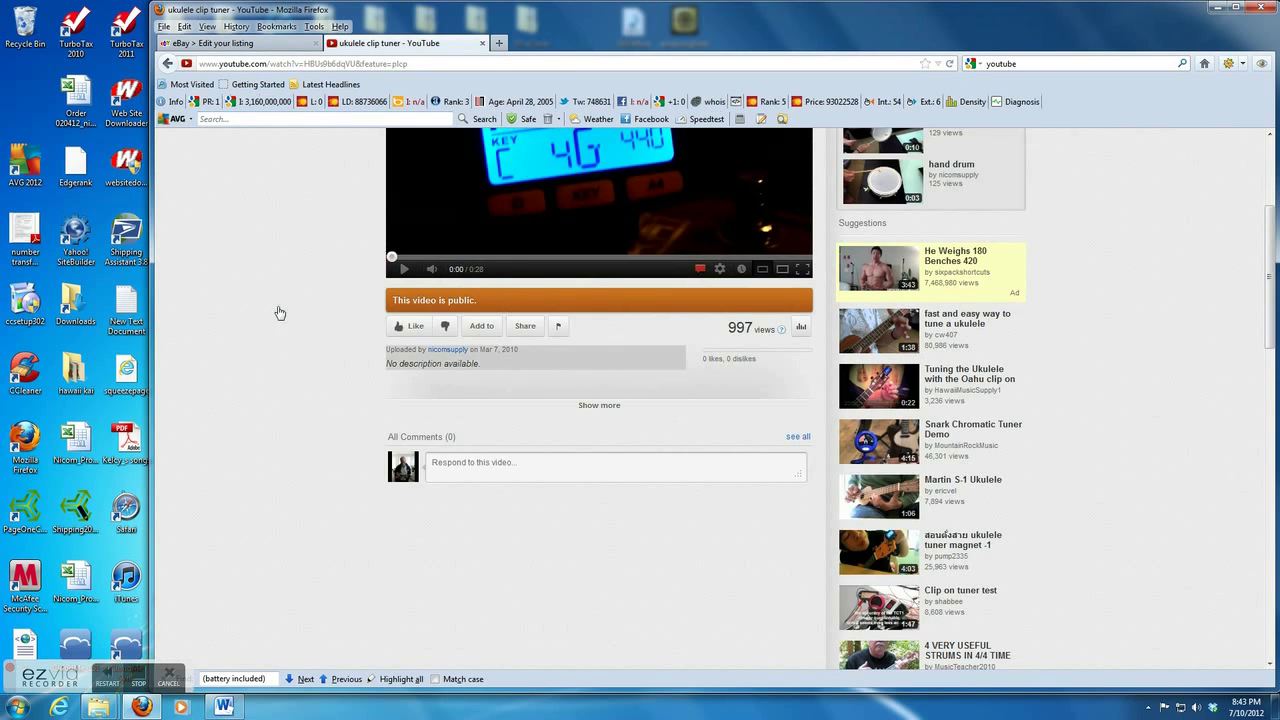
scroll(284, 314, up, 4)
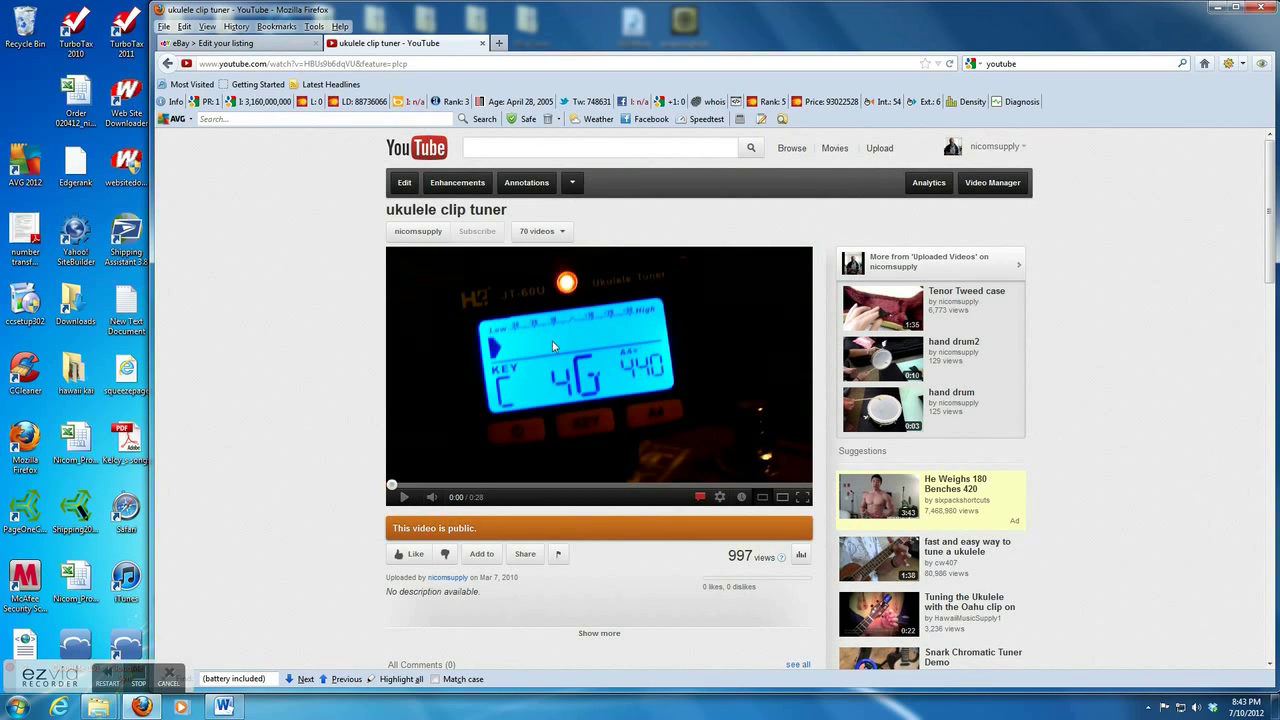
scroll(700, 465, down, 3)
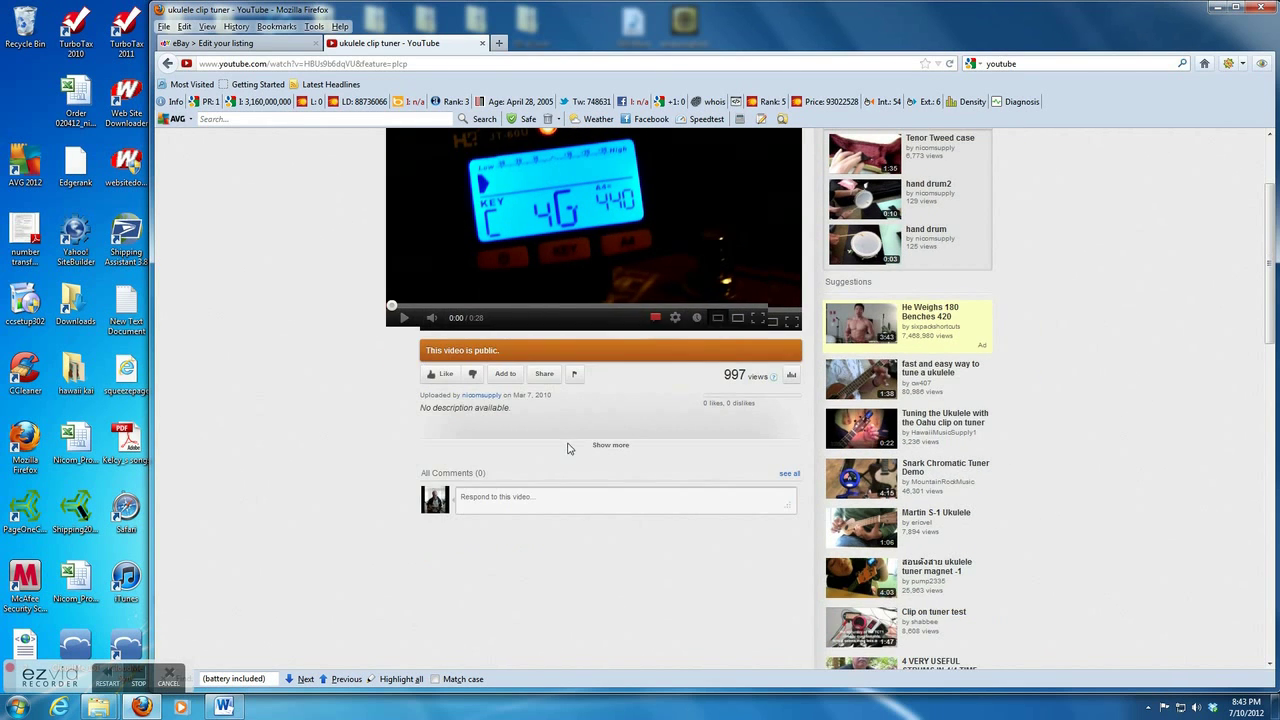
key(ctrl+plus)
key(ctrl+plus)
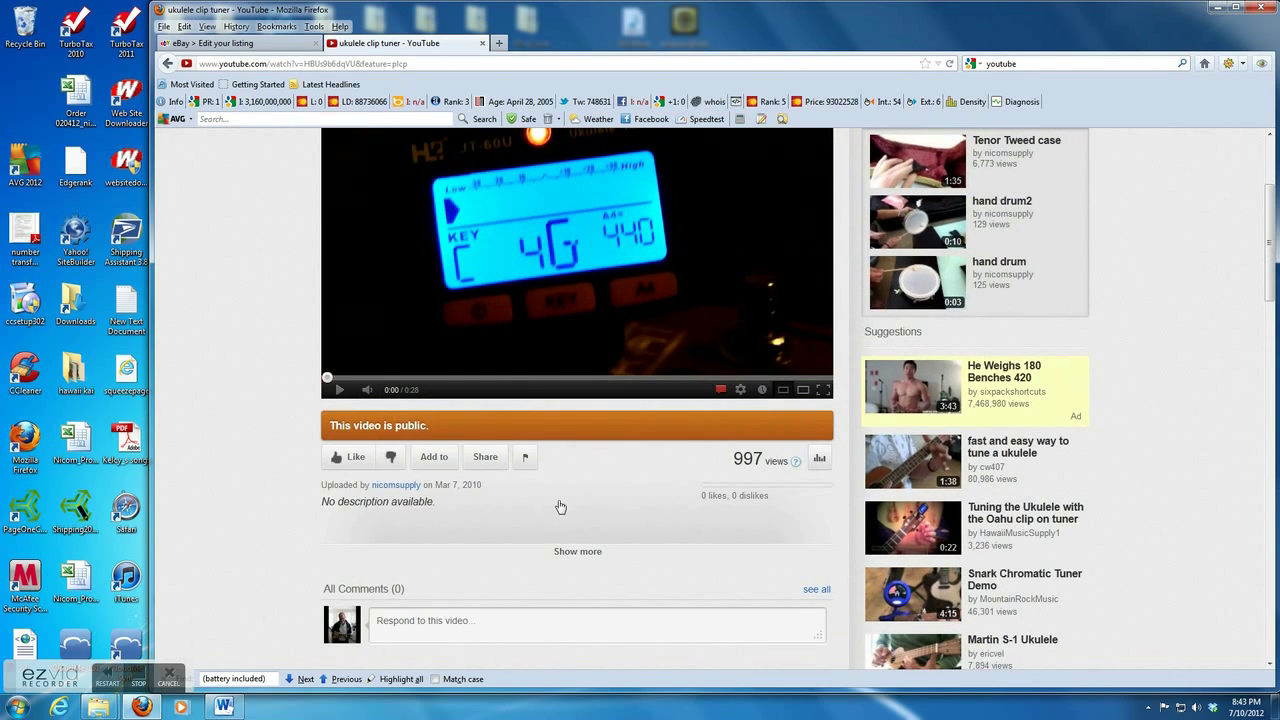
click(486, 458)
scroll(771, 549, down, 2)
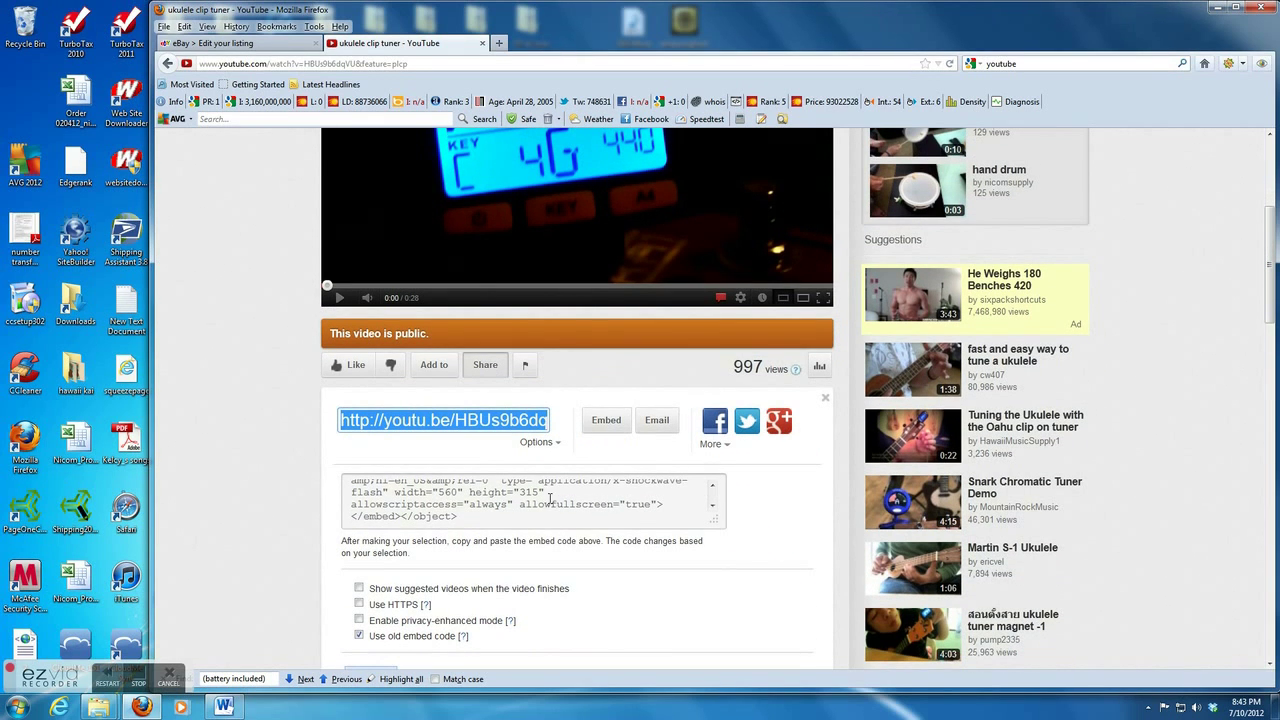
scroll(686, 540, down, 2)
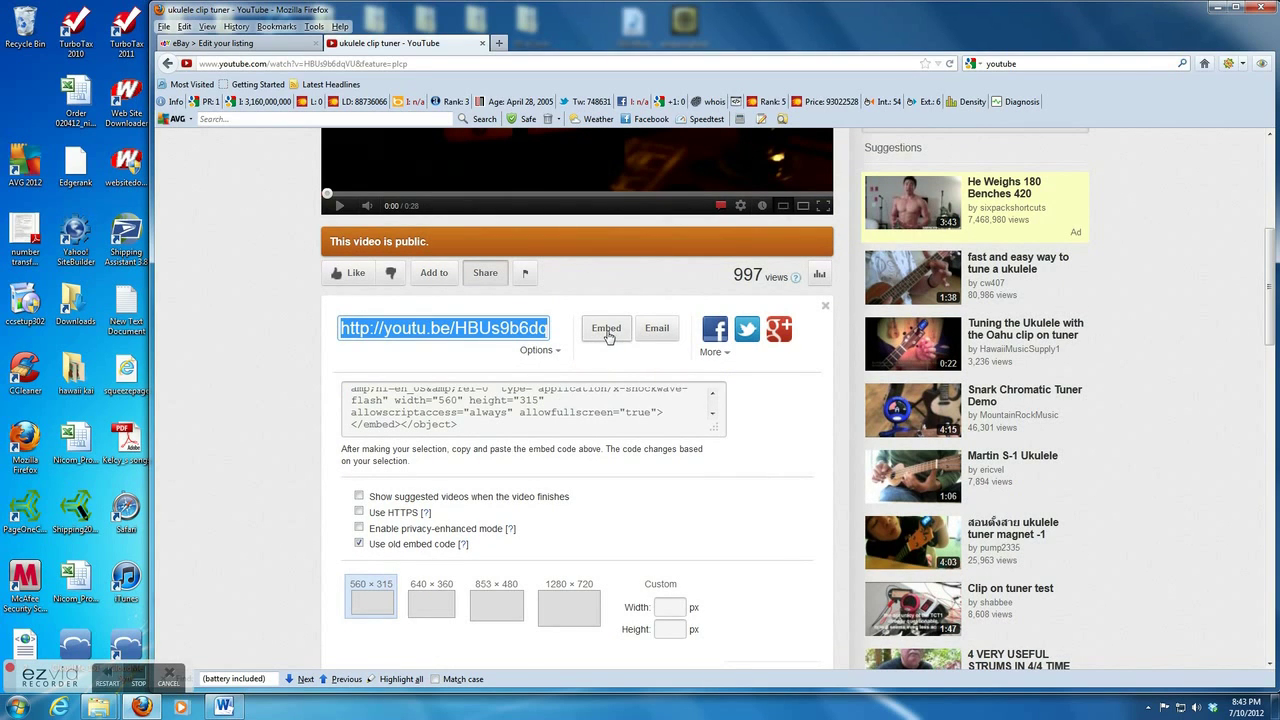
click(607, 336)
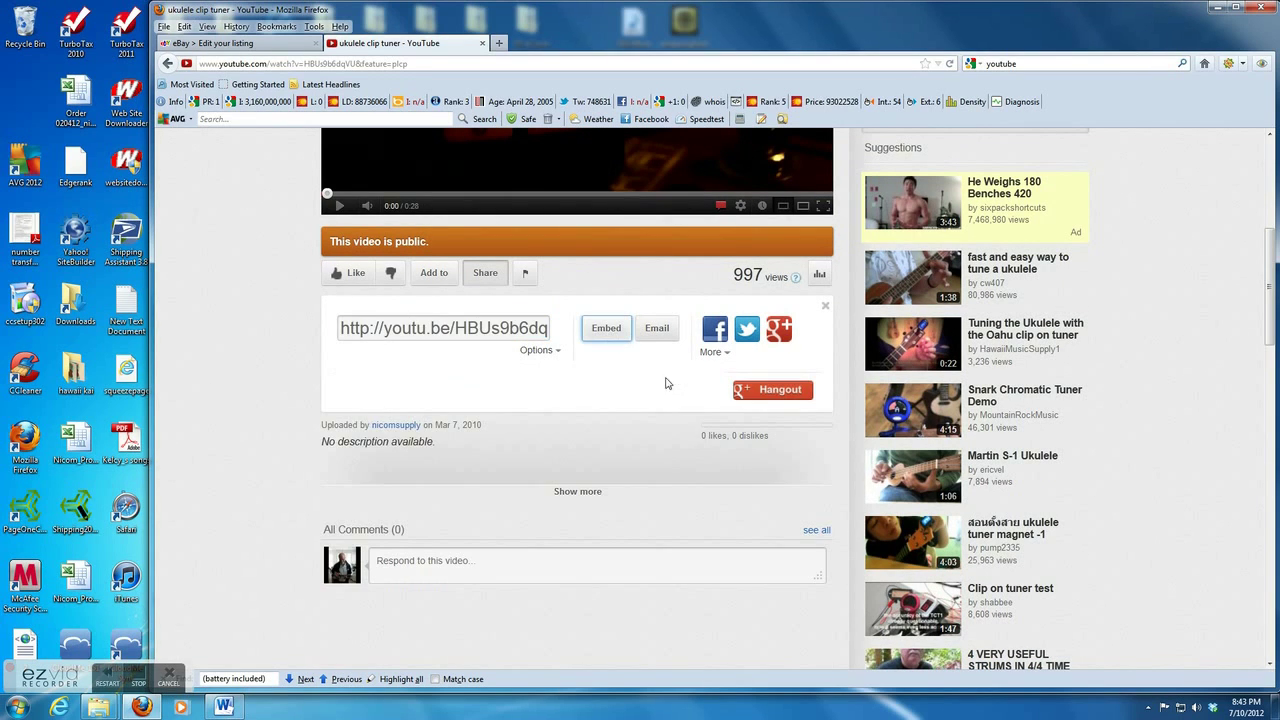
click(604, 336)
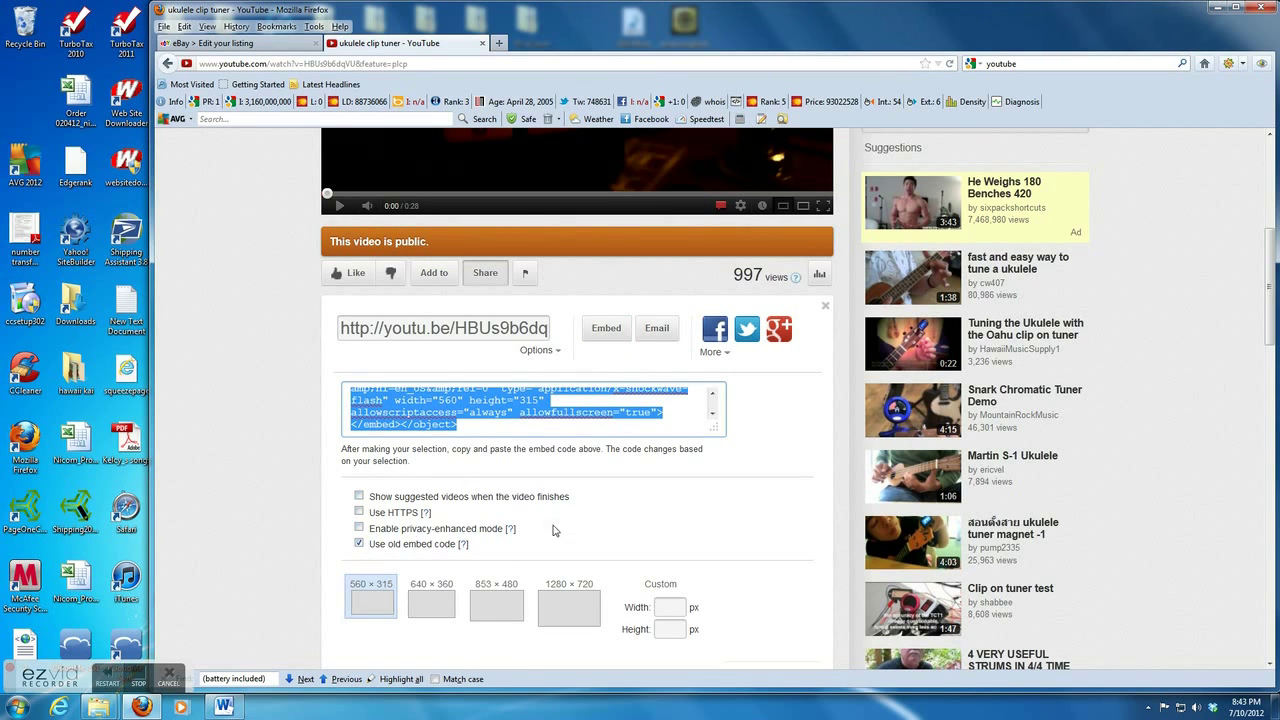
Copy the video's old-style 560 × 315 embed code with suggested videos turned off
click(364, 497)
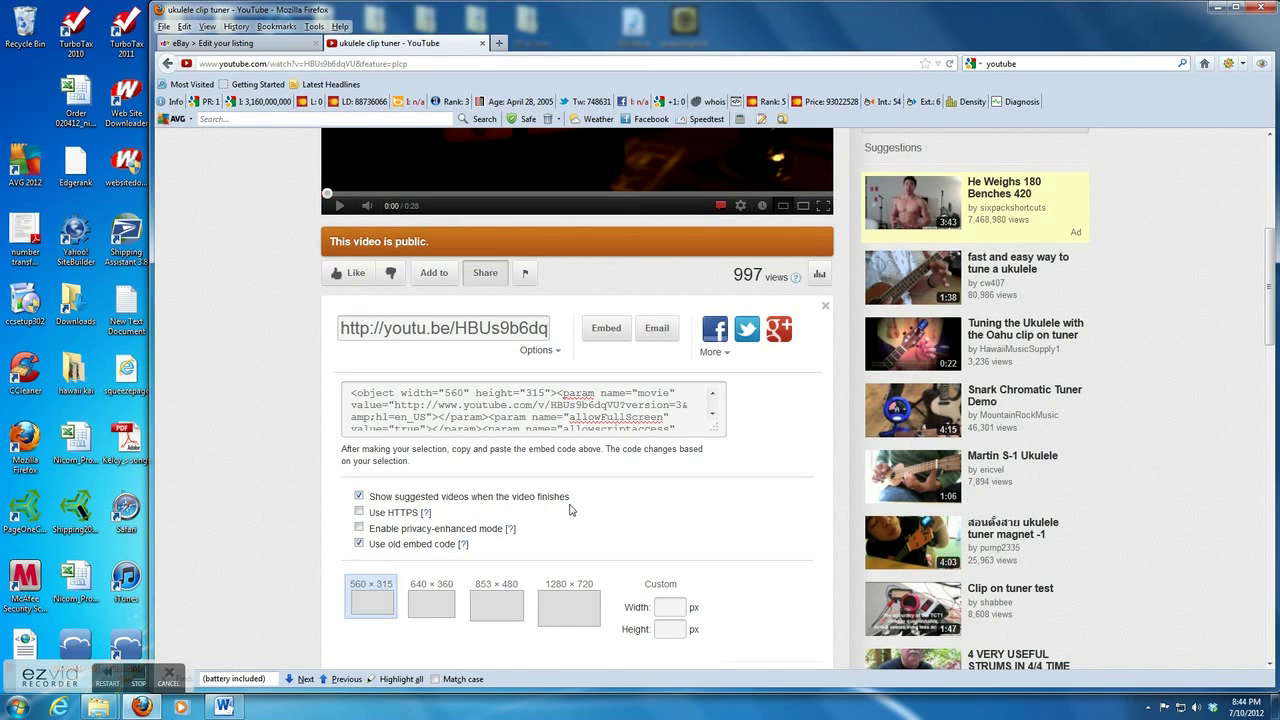
click(359, 496)
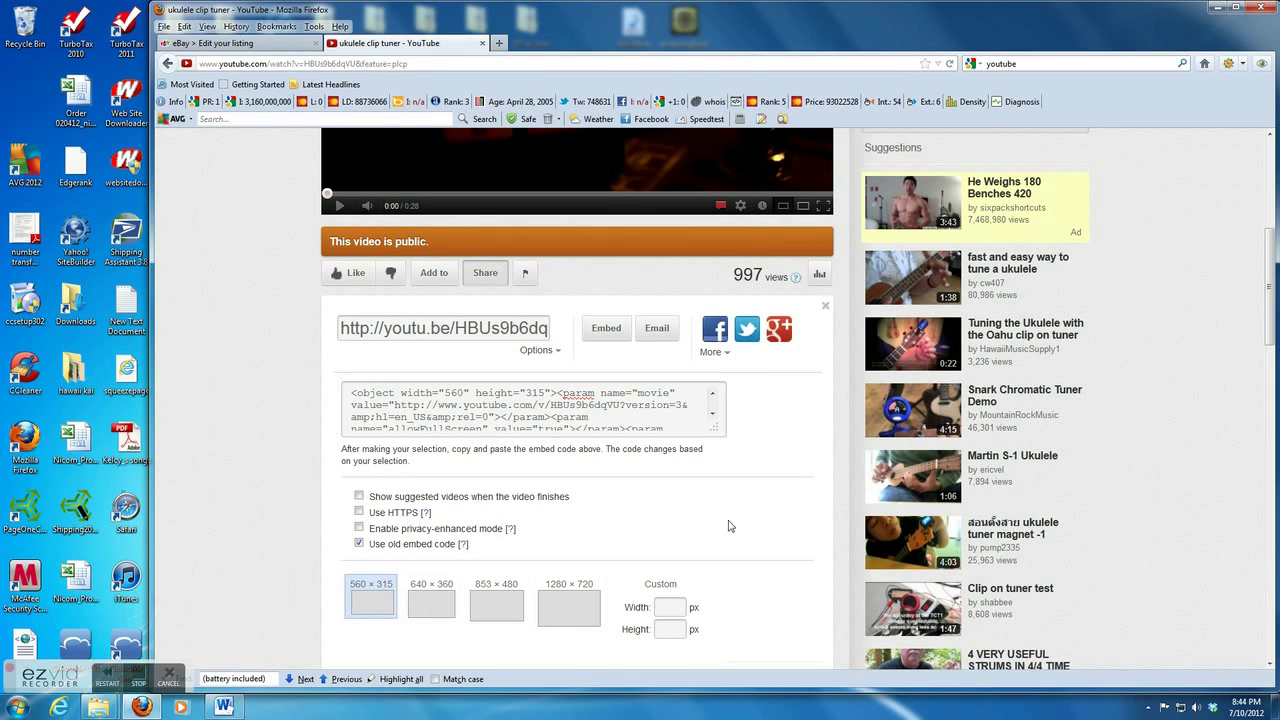
click(494, 424)
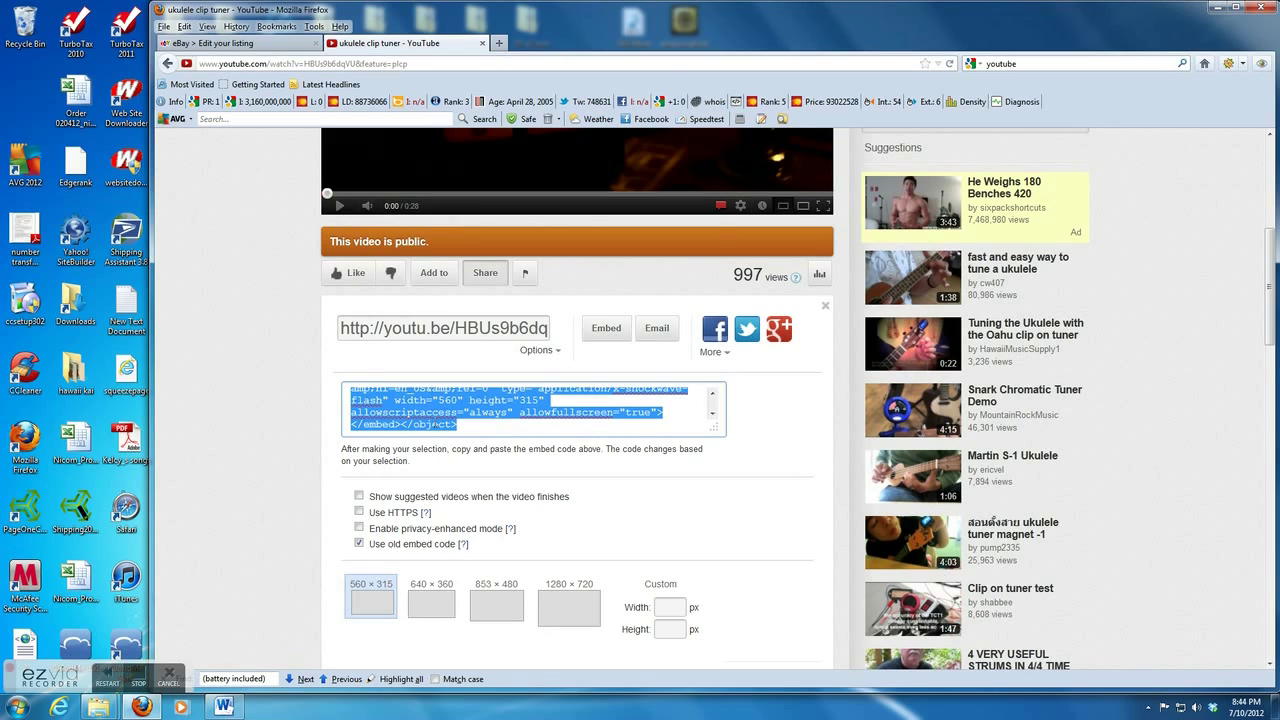
right_click(416, 400)
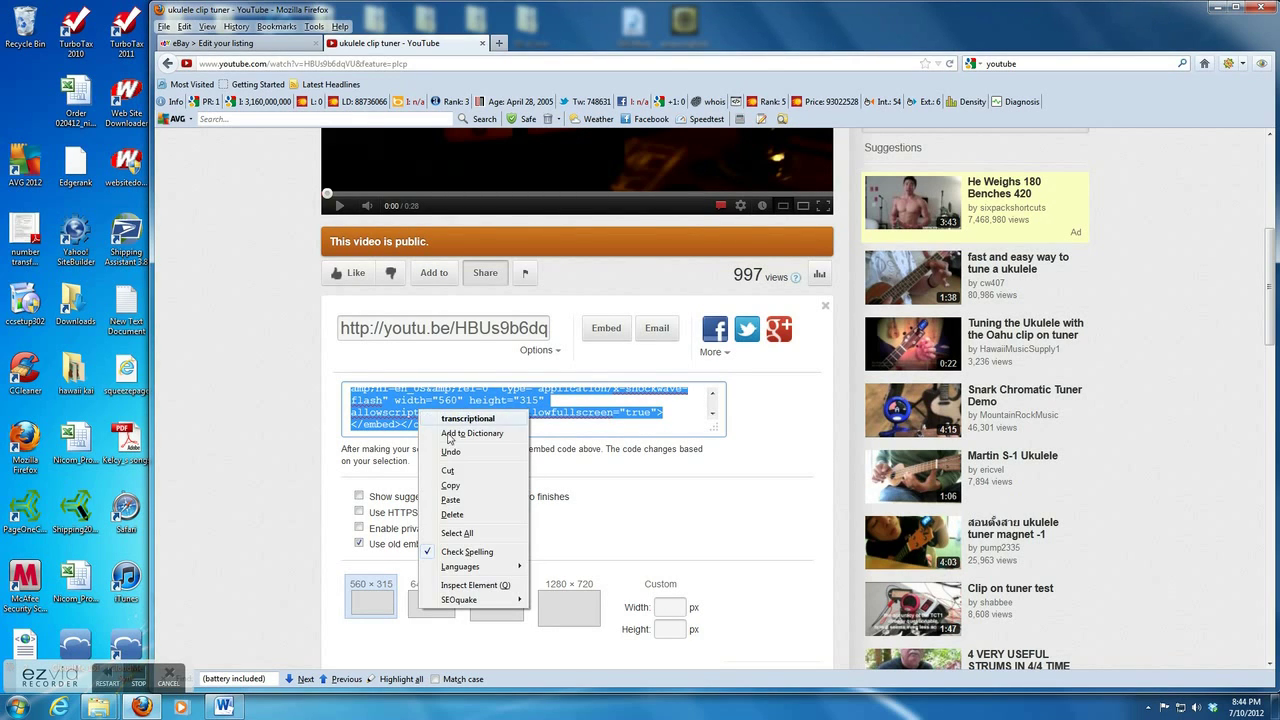
click(455, 483)
Return to the eBay listing and paste the embed code into the empty line below the <br> in the HTML description
click(220, 43)
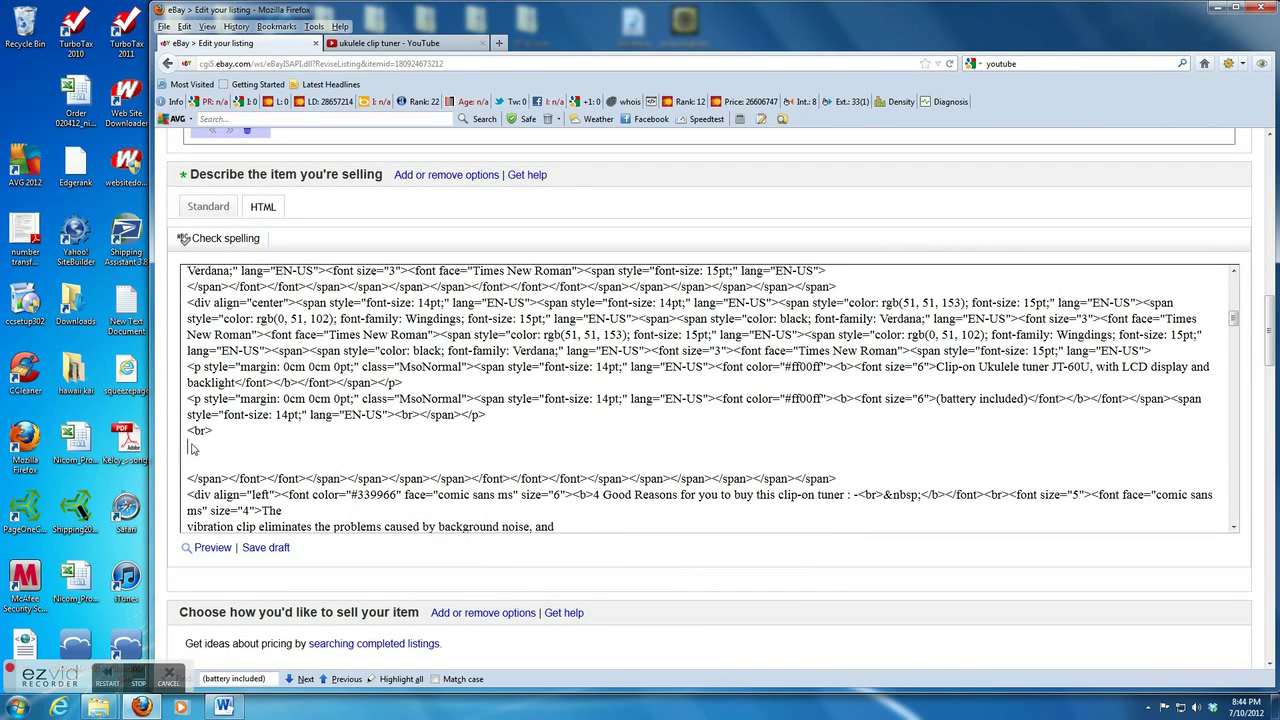
right_click(190, 447)
click(235, 503)
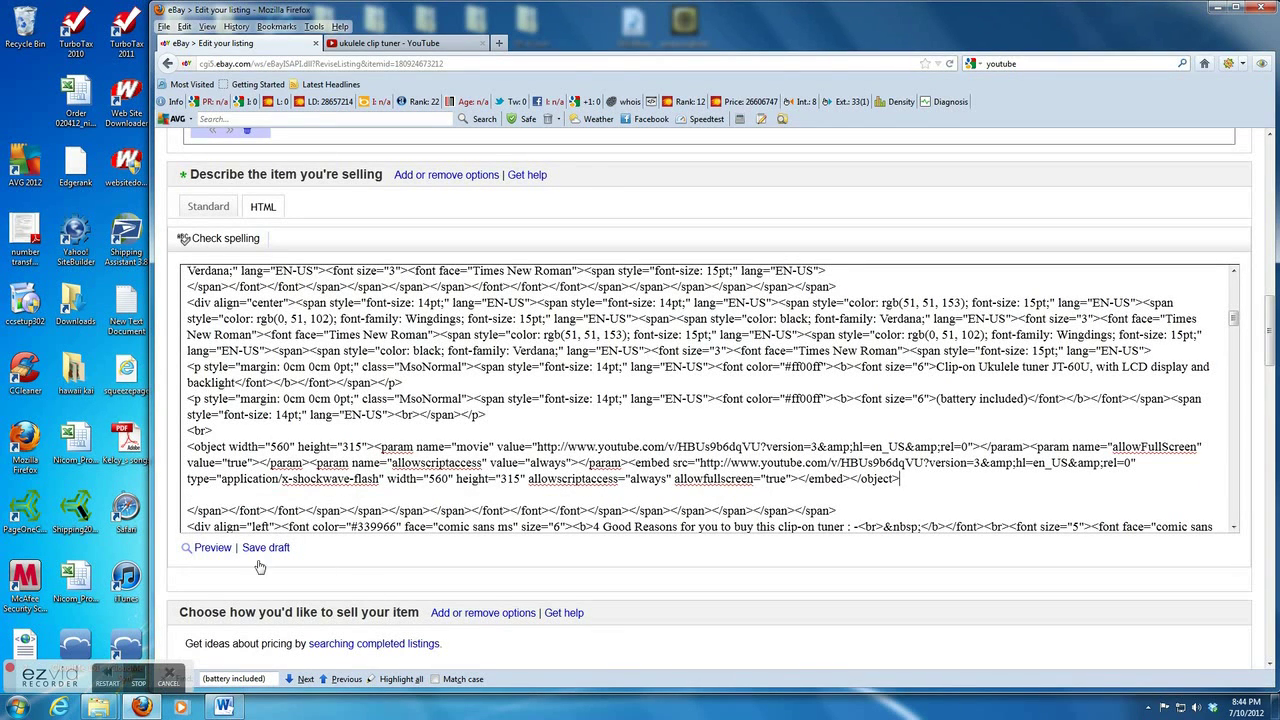
Return the description to Standard view, preview the listing to check the embedded video, and close the preview
click(209, 208)
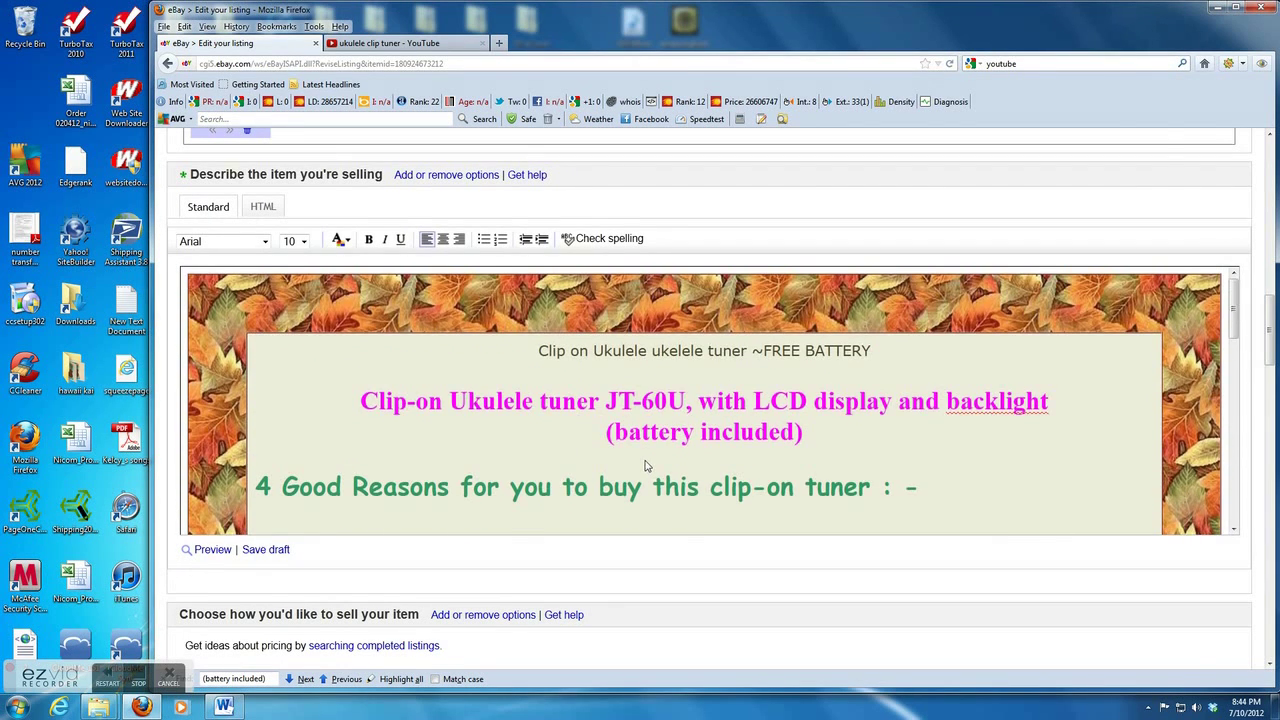
scroll(682, 466, down, 3)
scroll(591, 501, up, 1)
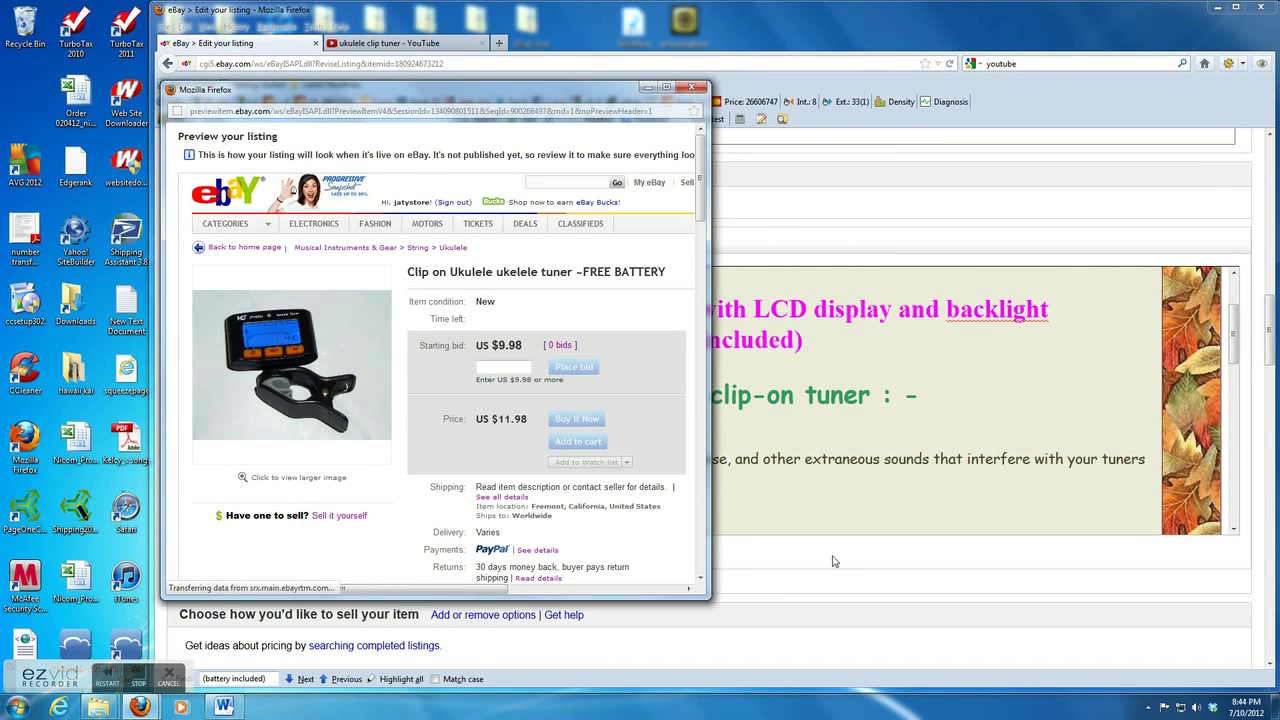
drag(710, 597, 862, 597)
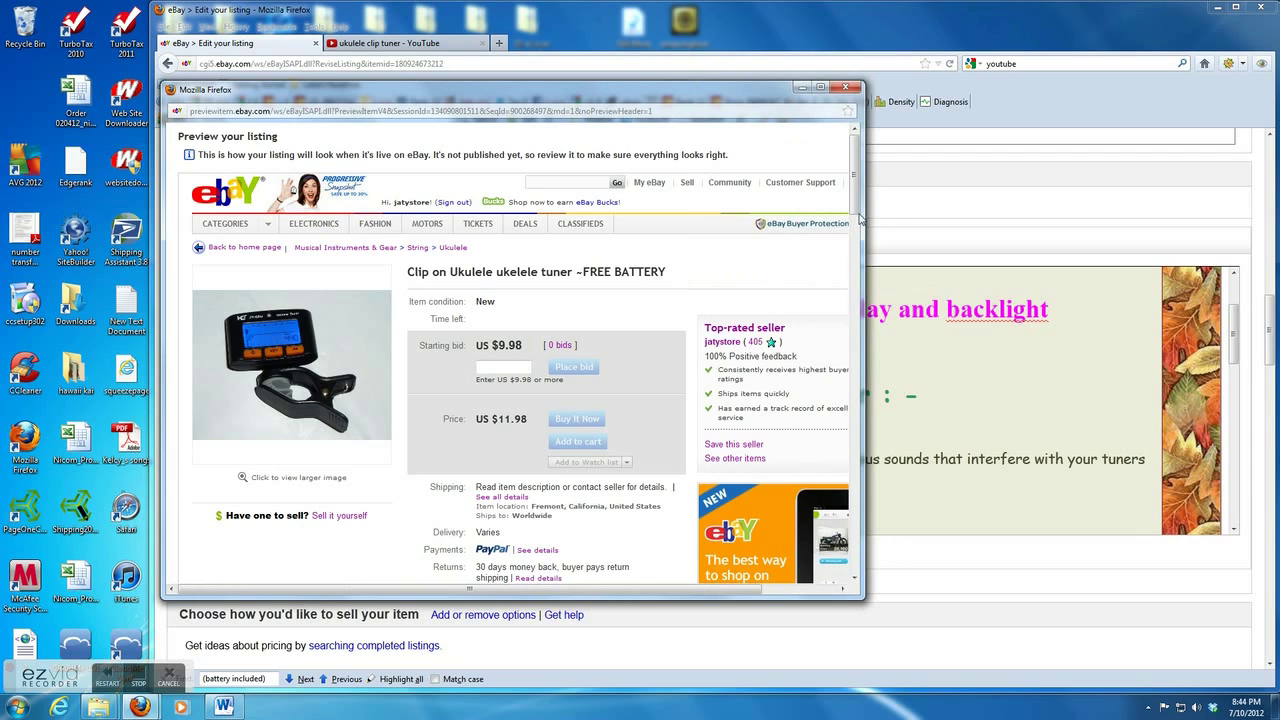
drag(856, 218, 860, 348)
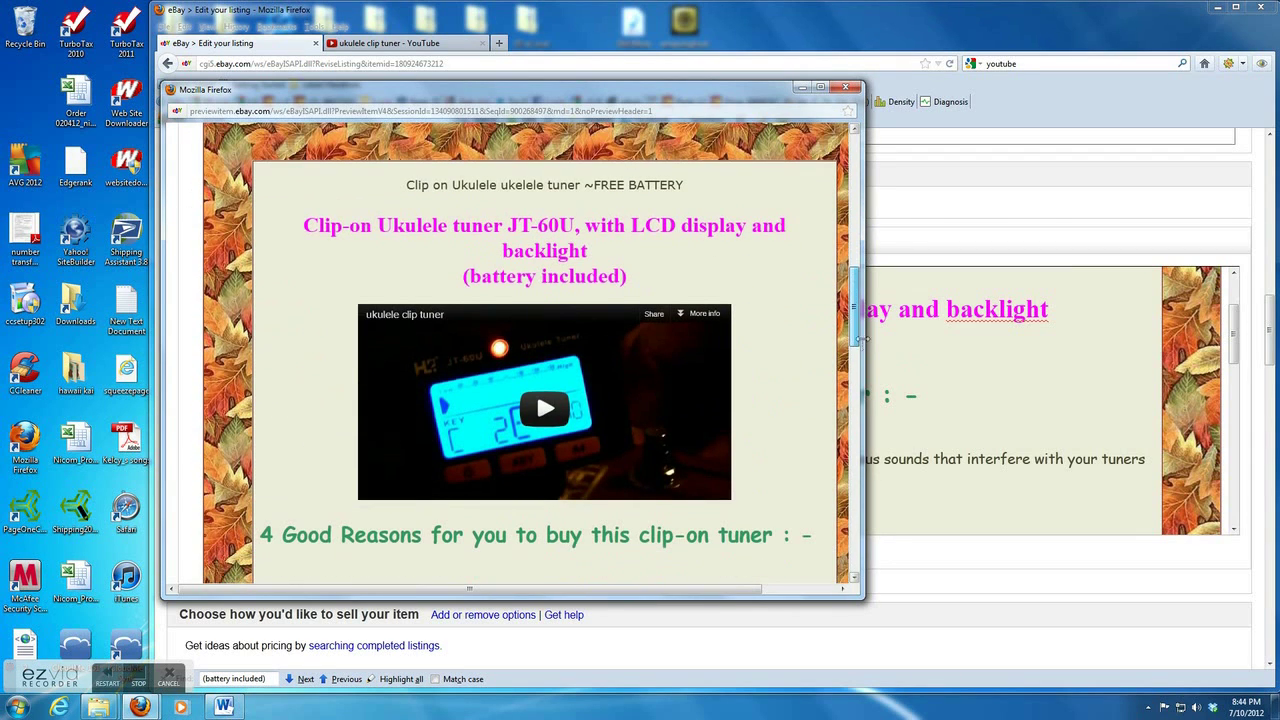
click(845, 89)
Append "See my video demo" to the end of the listing title
scroll(690, 558, up, 2)
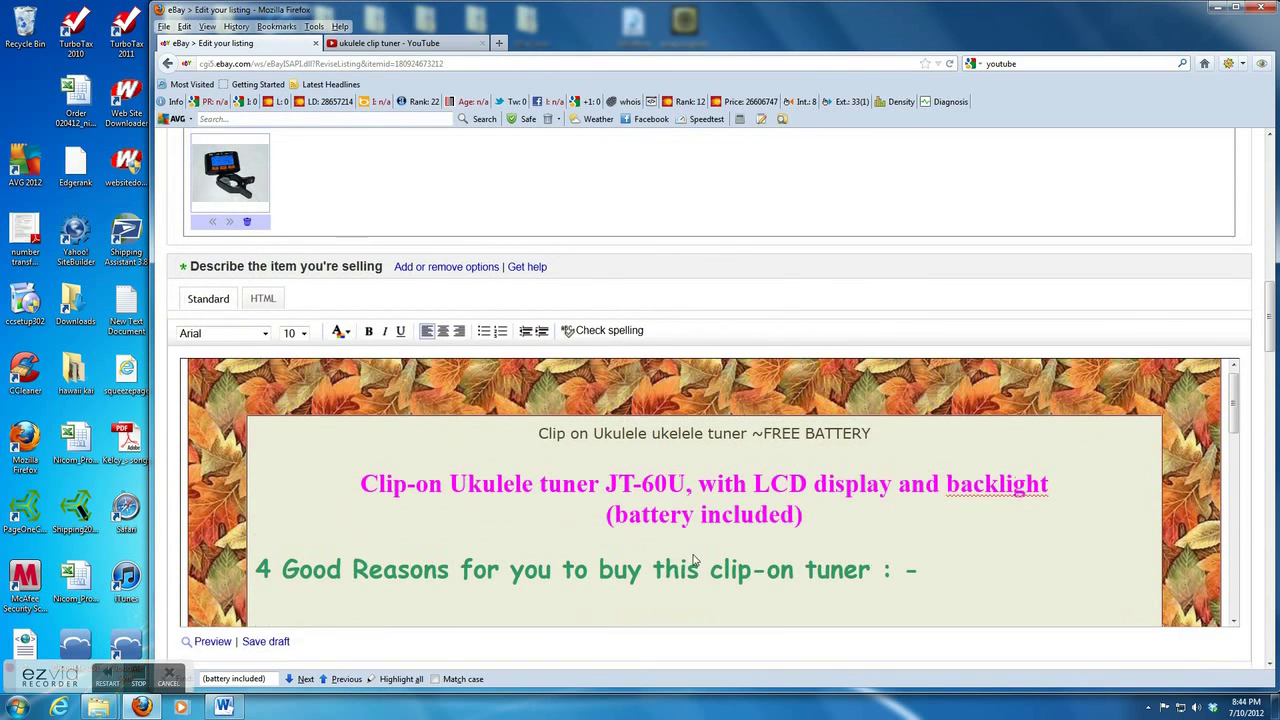
scroll(765, 540, up, 2)
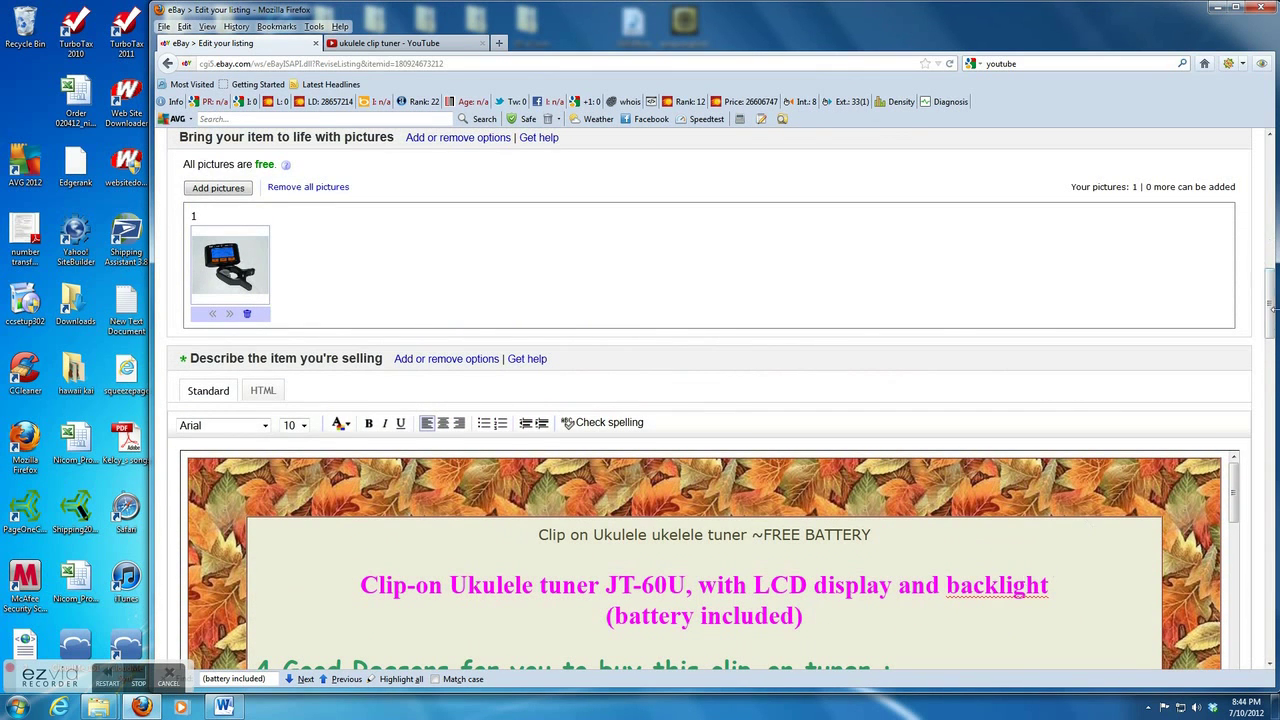
drag(1270, 310, 1268, 275)
scroll(621, 377, up, 5)
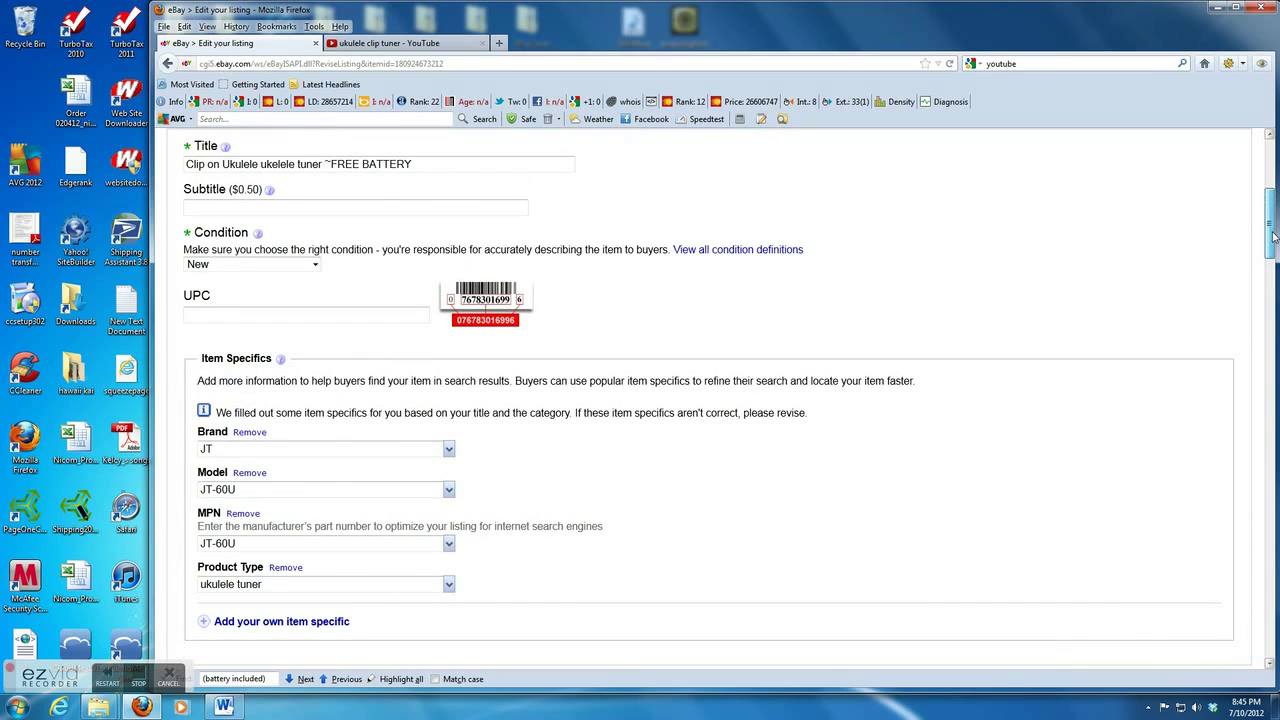
click(434, 164)
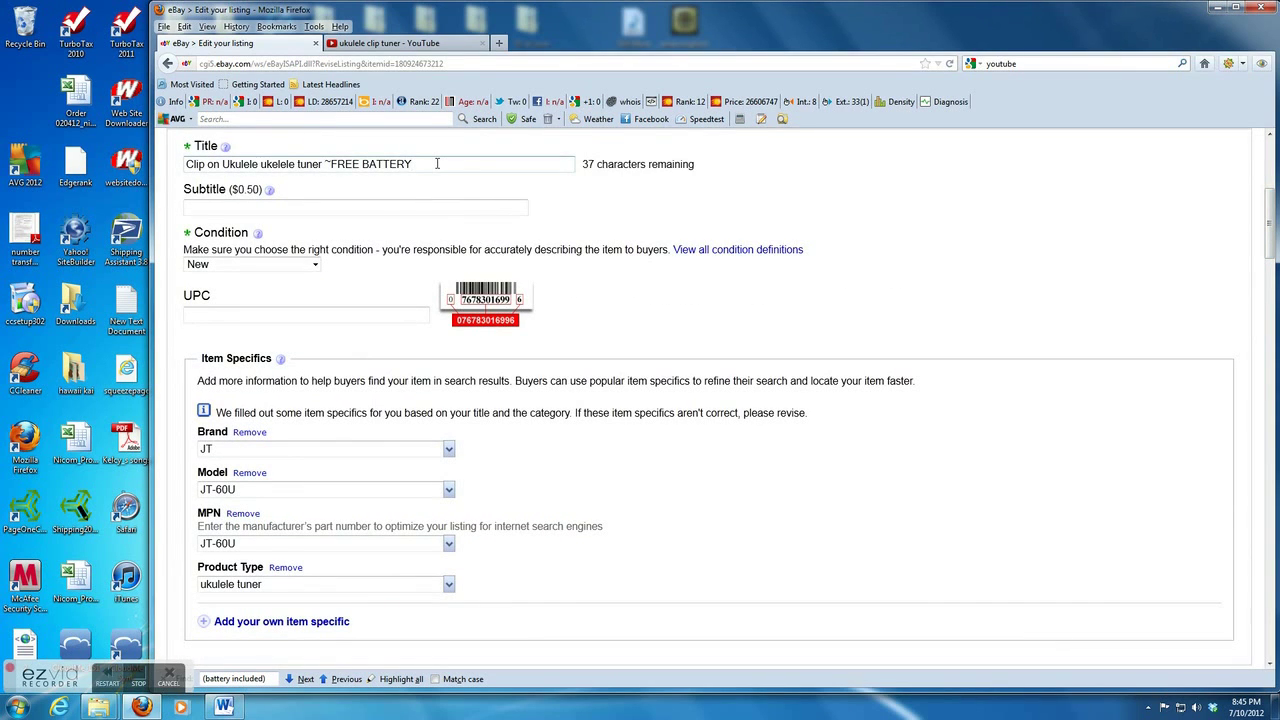
text(See my video)
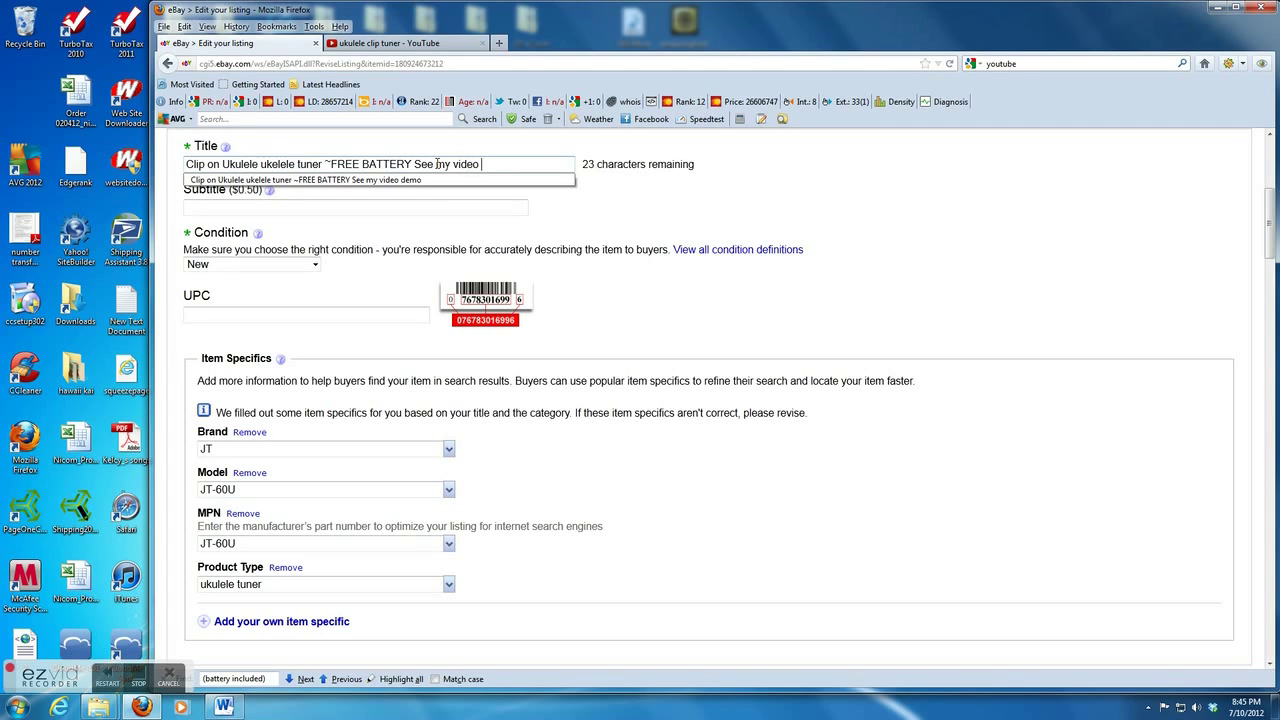
text( demo)
click(586, 286)
Continue from the edit form to the listing review and submit the revisions
scroll(571, 340, down, 15)
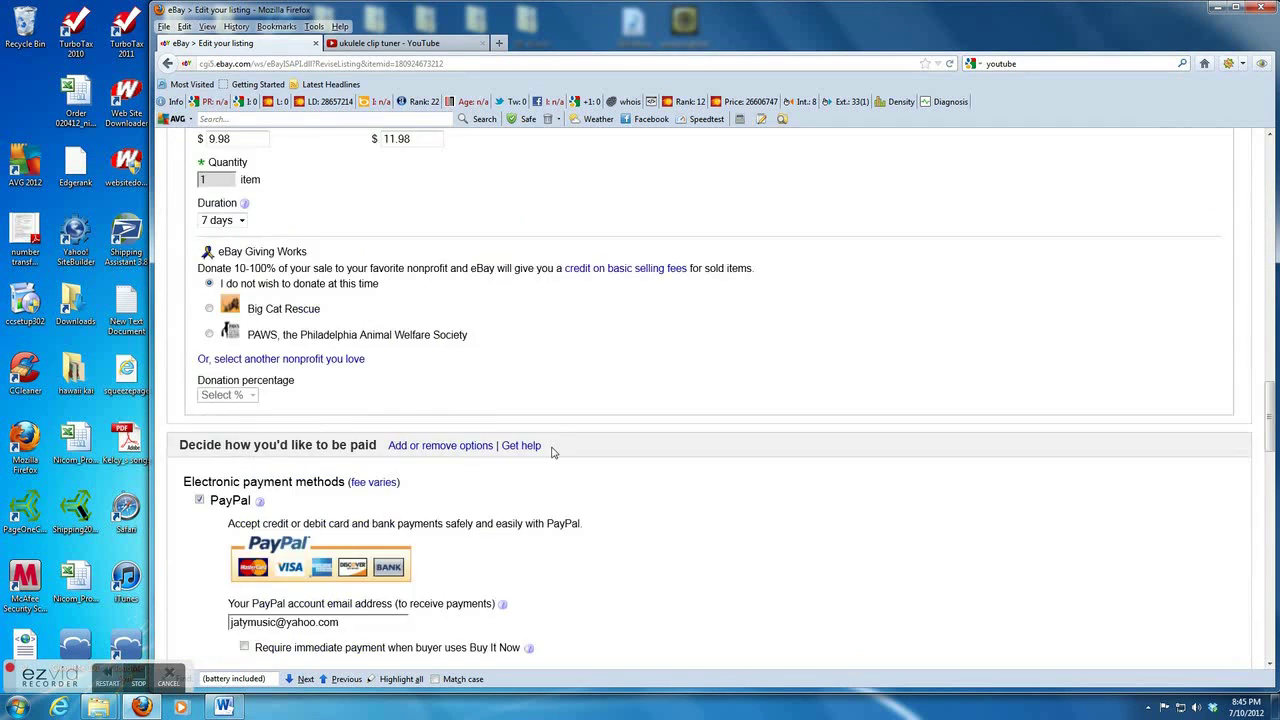
scroll(552, 452, down, 10)
click(201, 579)
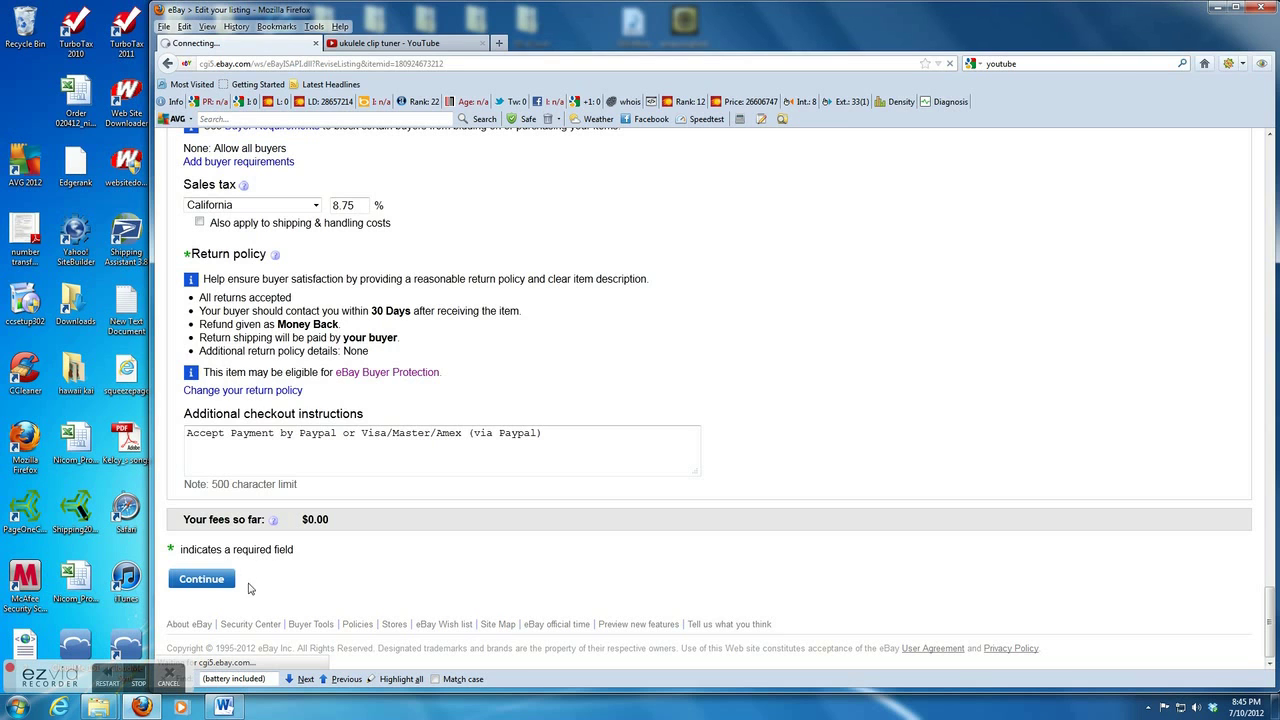
scroll(502, 531, down, 15)
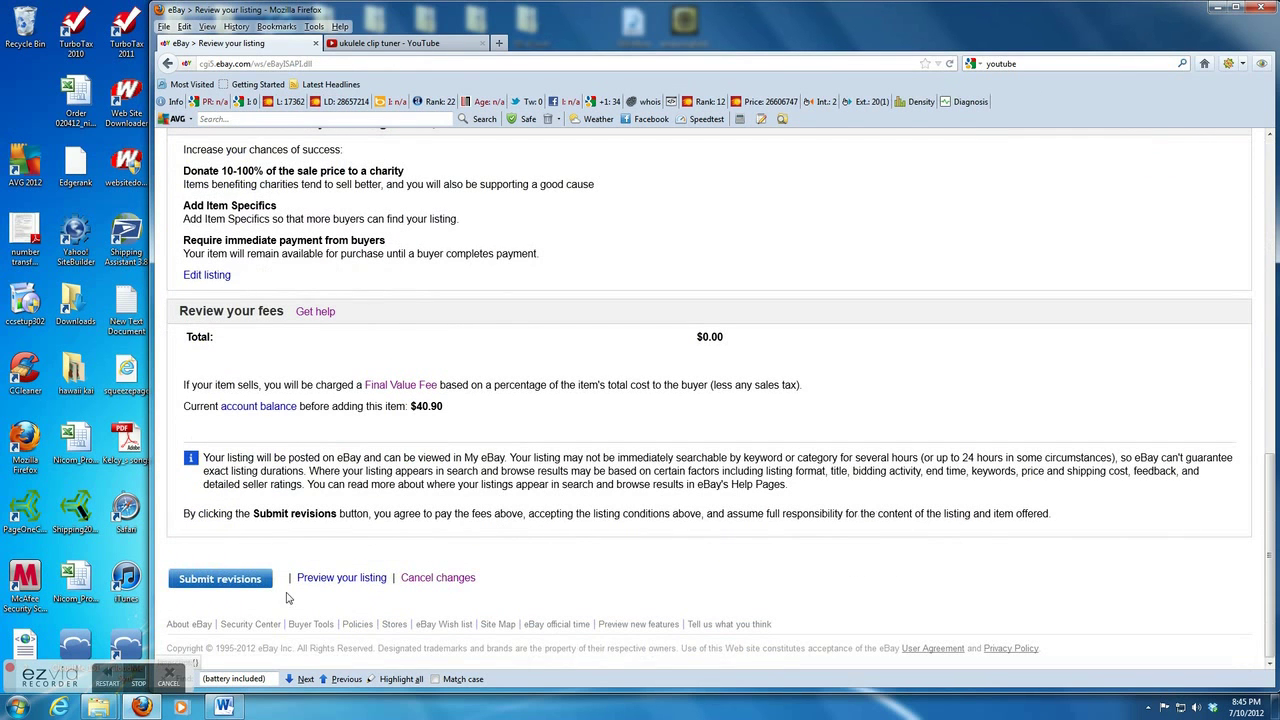
click(254, 582)
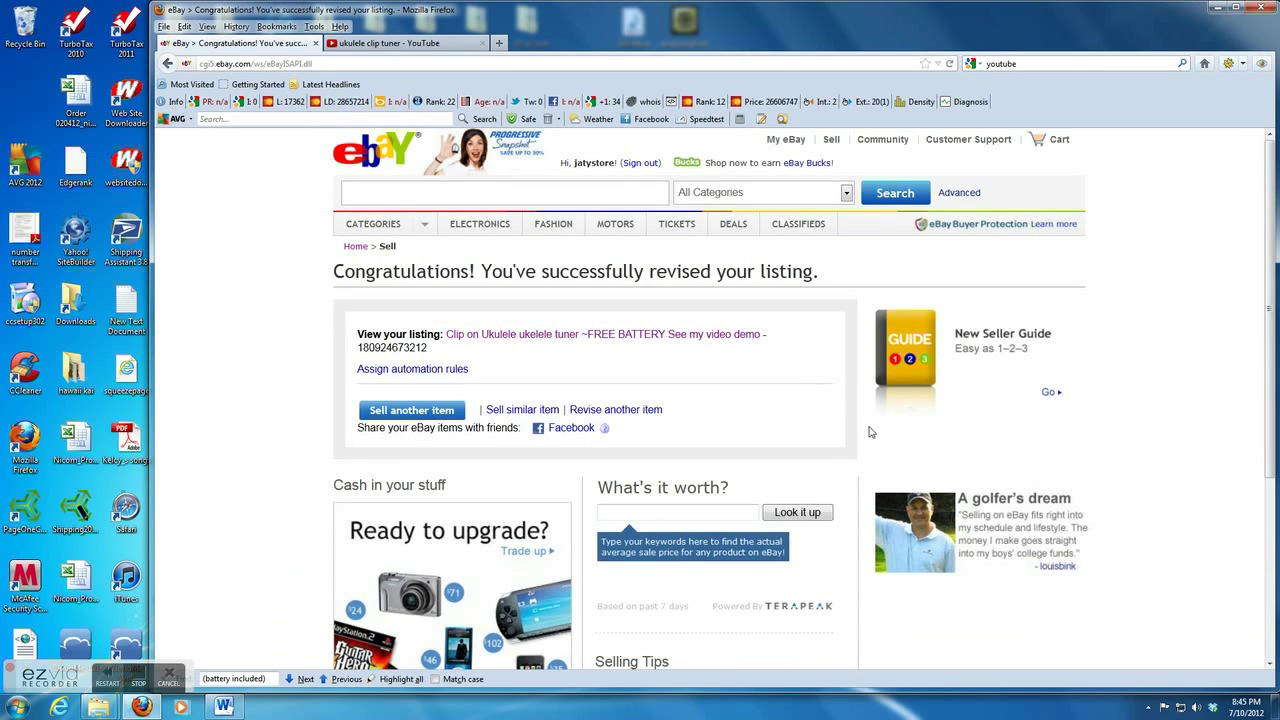
Open the revised listing and play the embedded "ukulele clip tuner" video in its description
scroll(700, 330, down, 2)
click(663, 251)
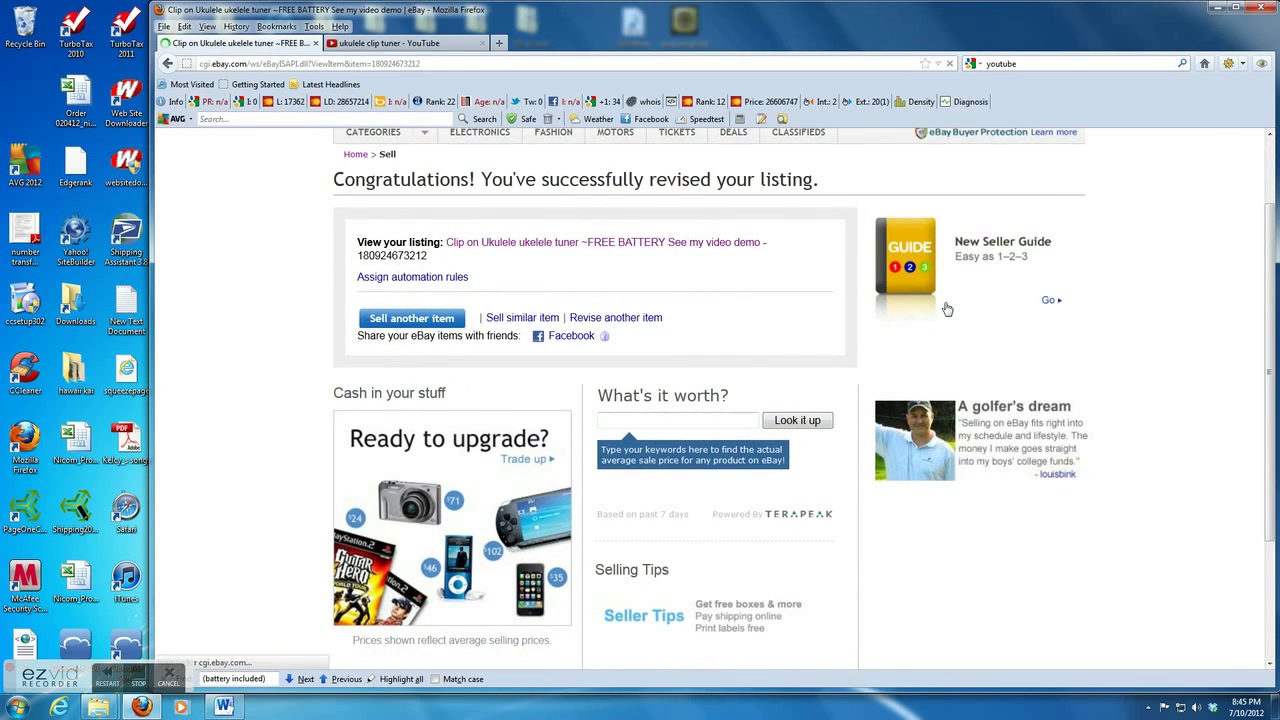
scroll(1100, 437, down, 10)
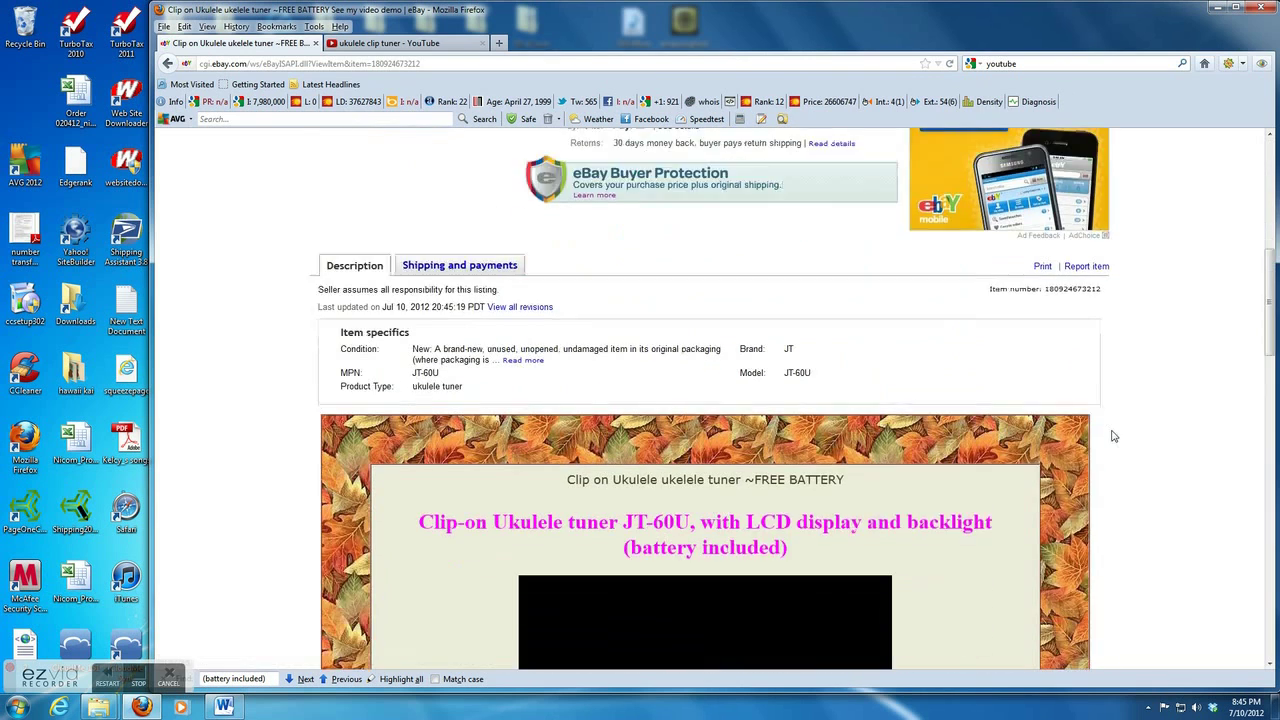
scroll(993, 499, down, 2)
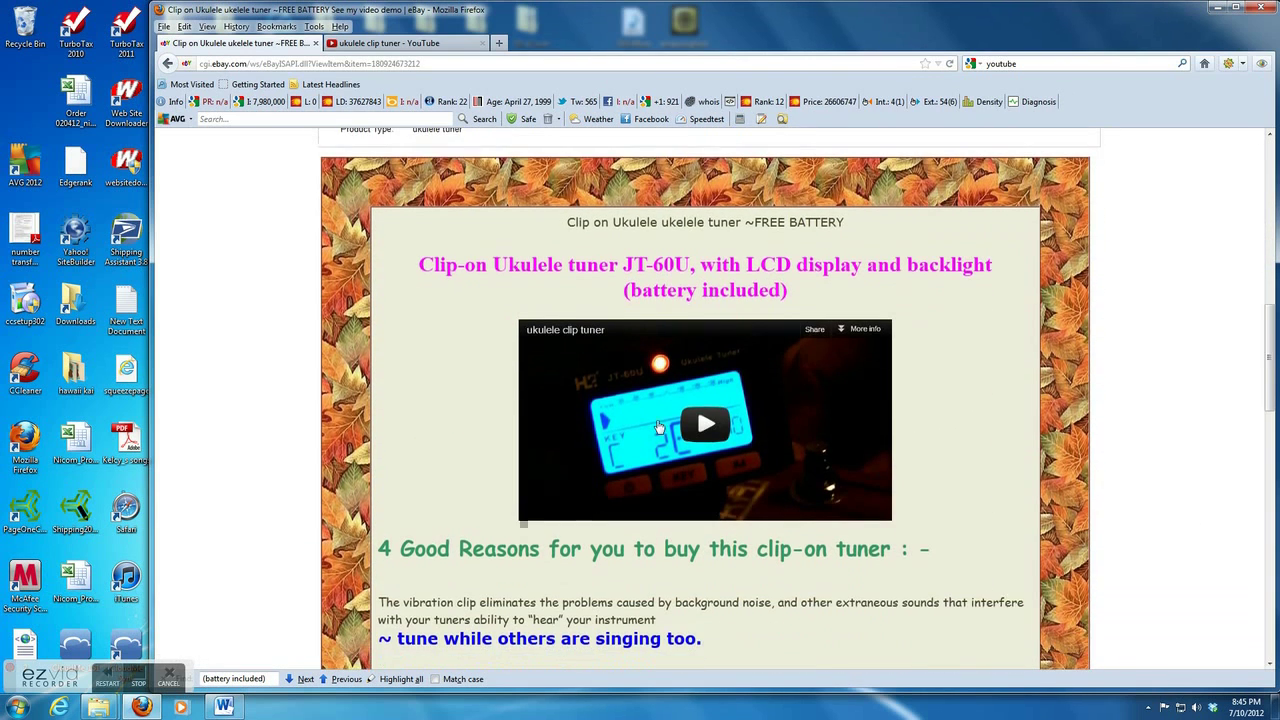
click(705, 422)
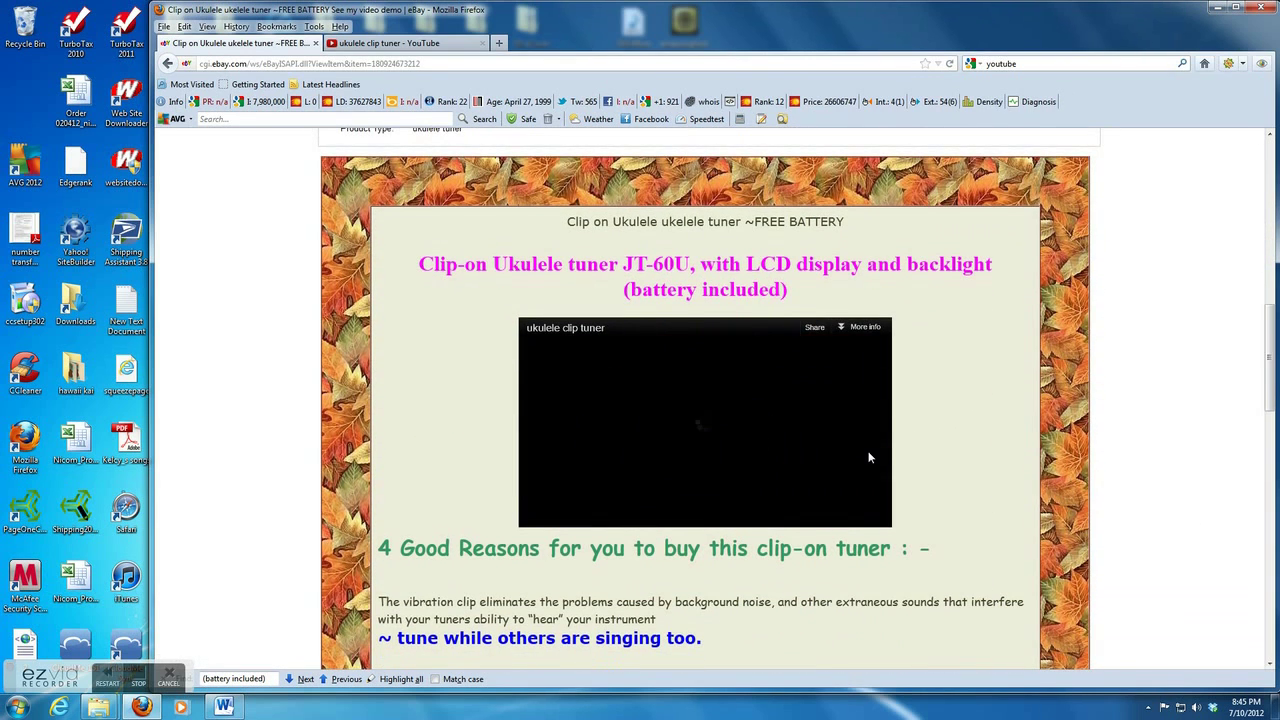